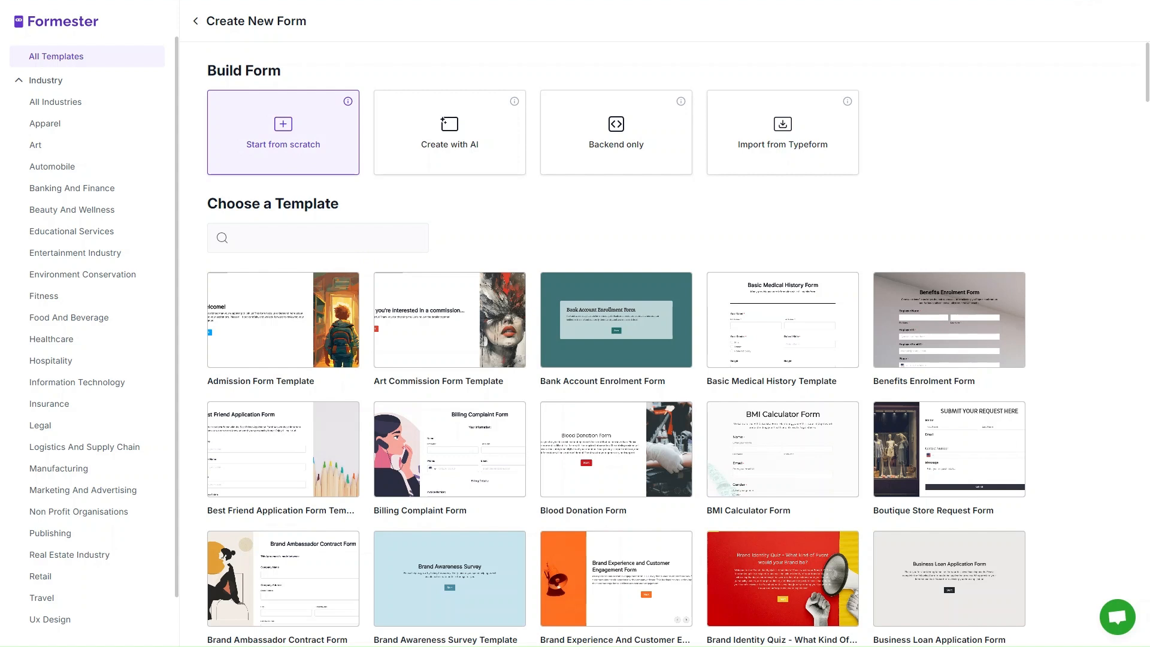
Create a new form from scratch and name it "Custom Quote Calculator"
click(287, 150)
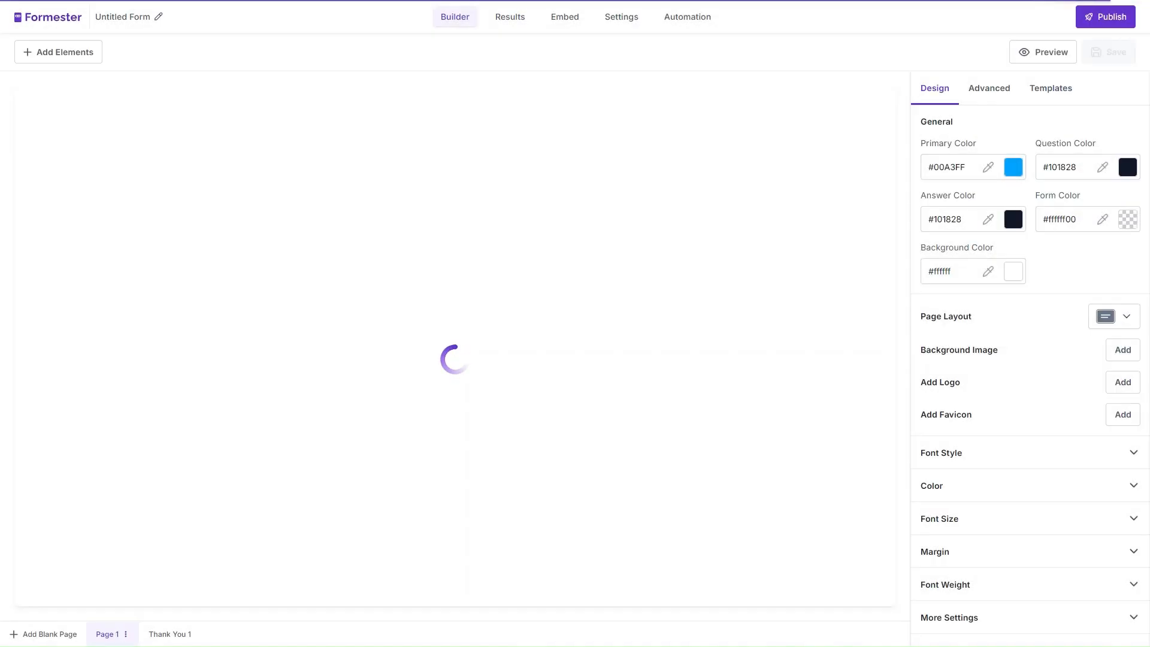
click(145, 18)
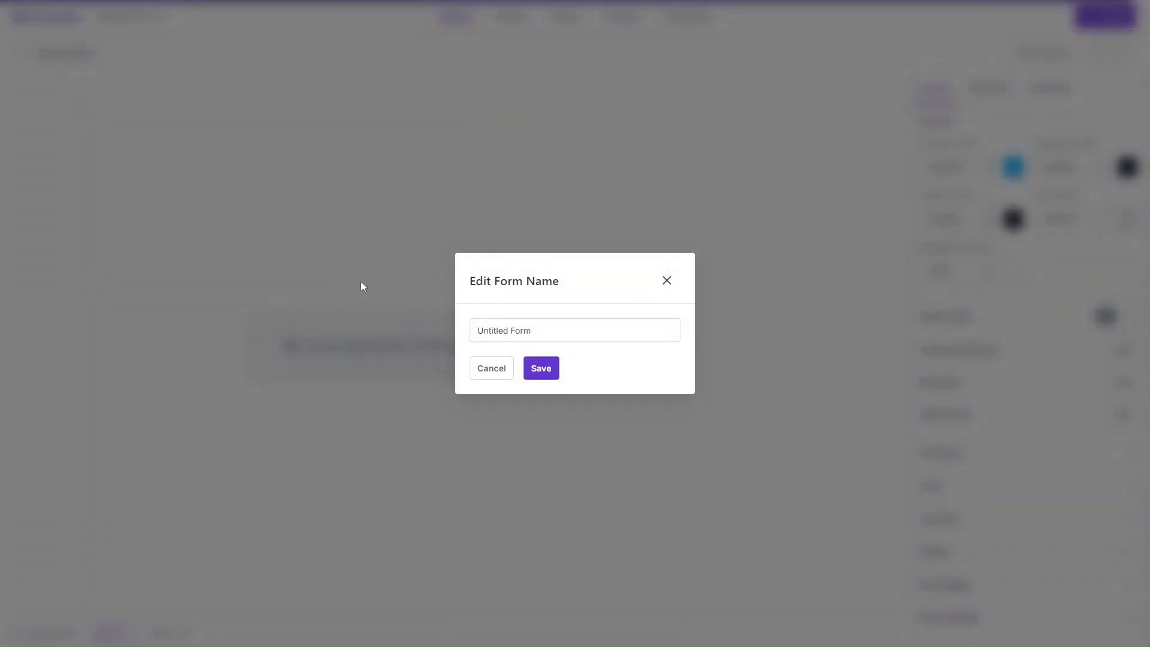
key(ctrl+a)
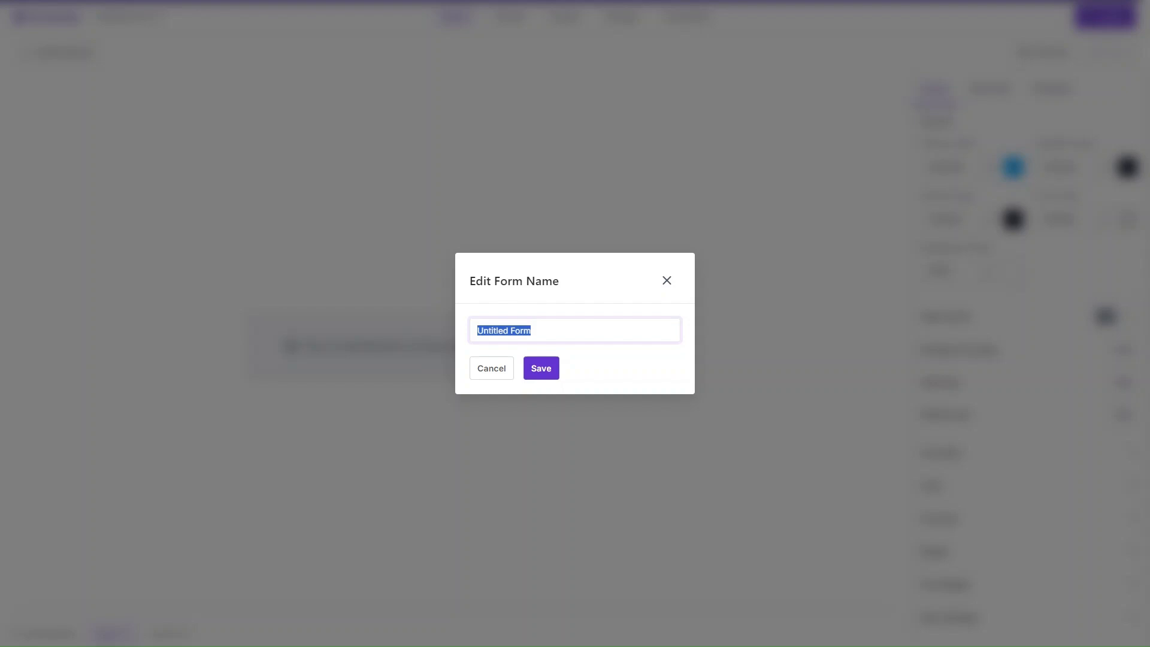
text(Custom)
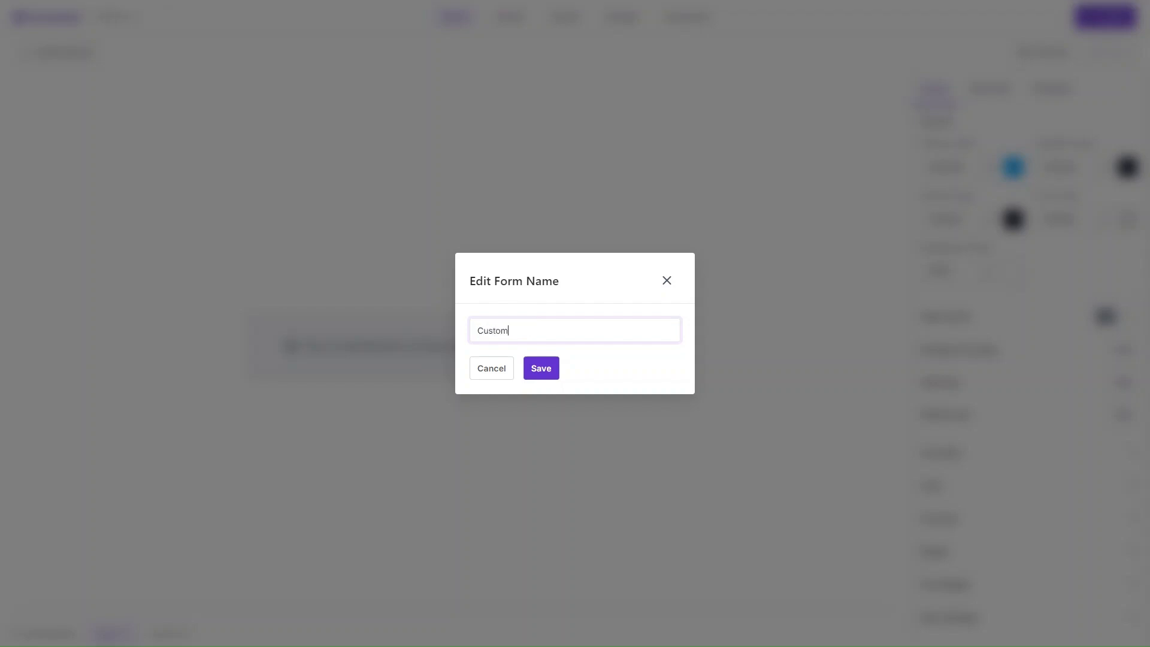
text( Quote Calculator)
click(545, 371)
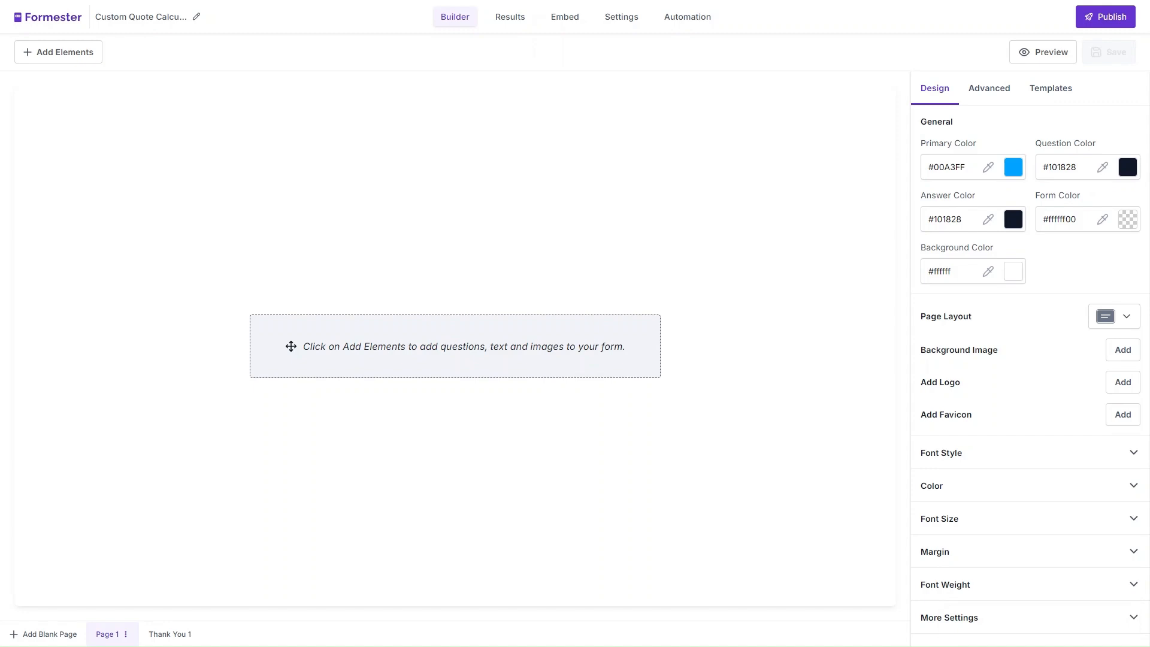
Review the thank-you page and the form's first page, including the Quantity, Additional Requests and Calculation field properties
click(173, 640)
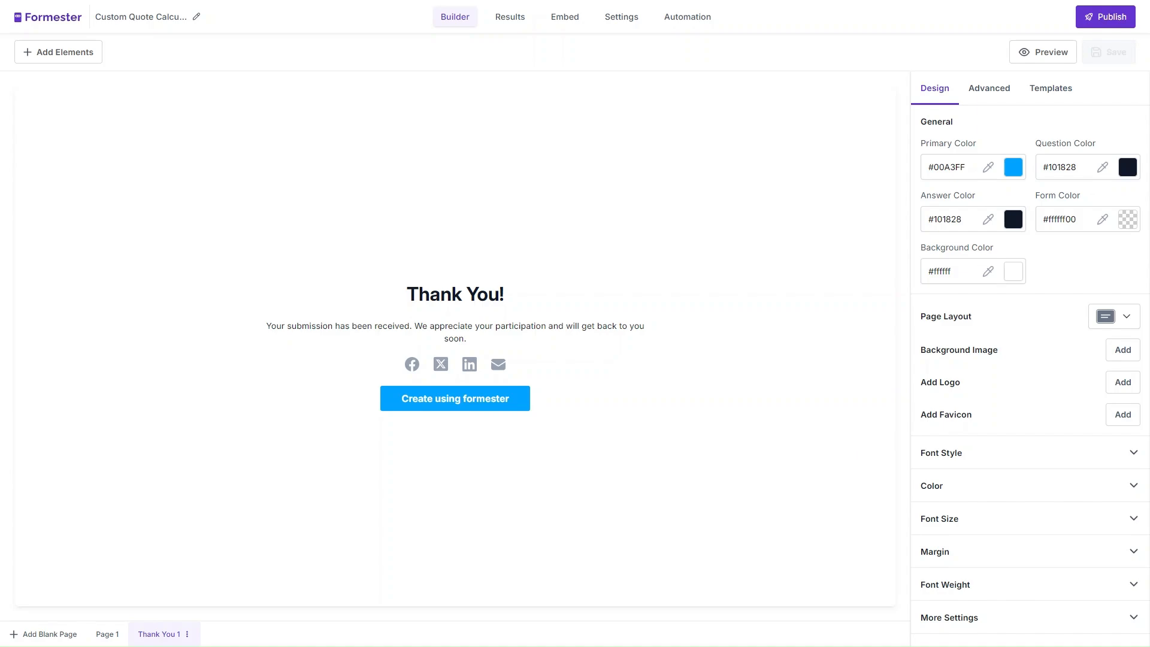
click(110, 638)
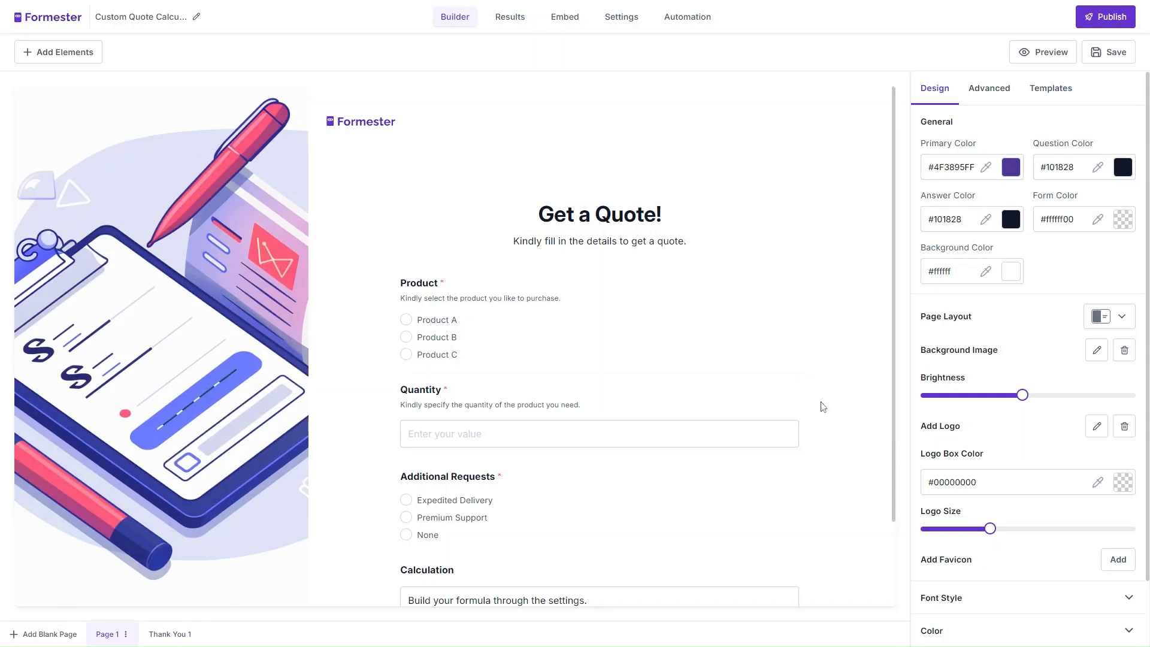
scroll(822, 407, down, 2)
scroll(834, 436, up, 2)
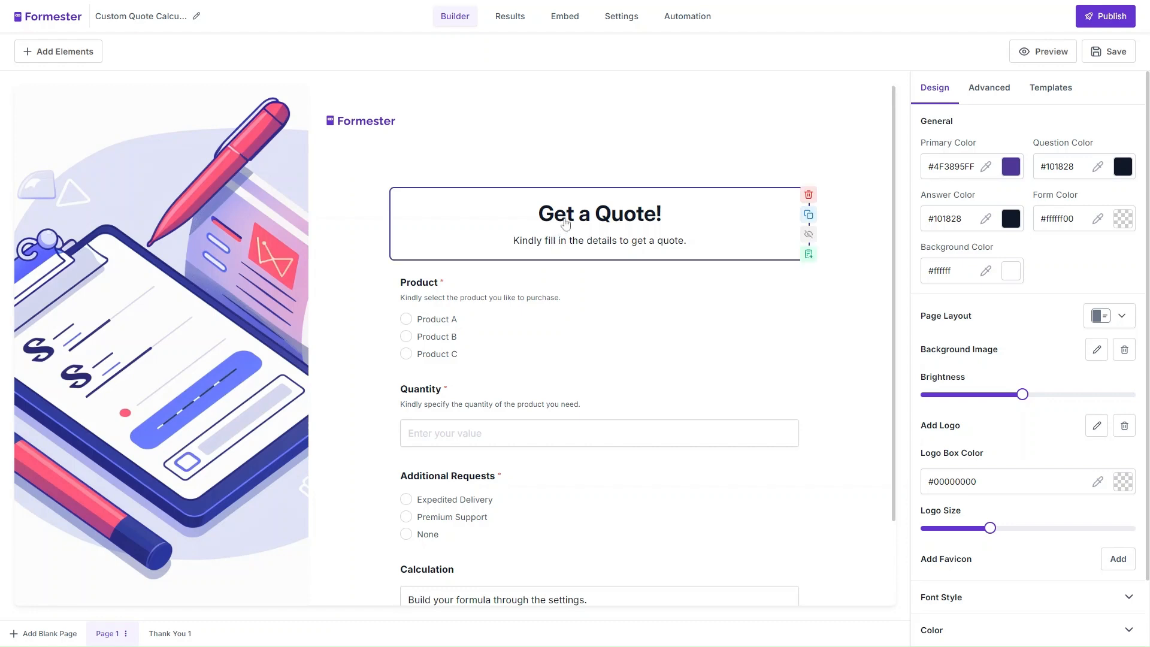
scroll(565, 224, down, 1)
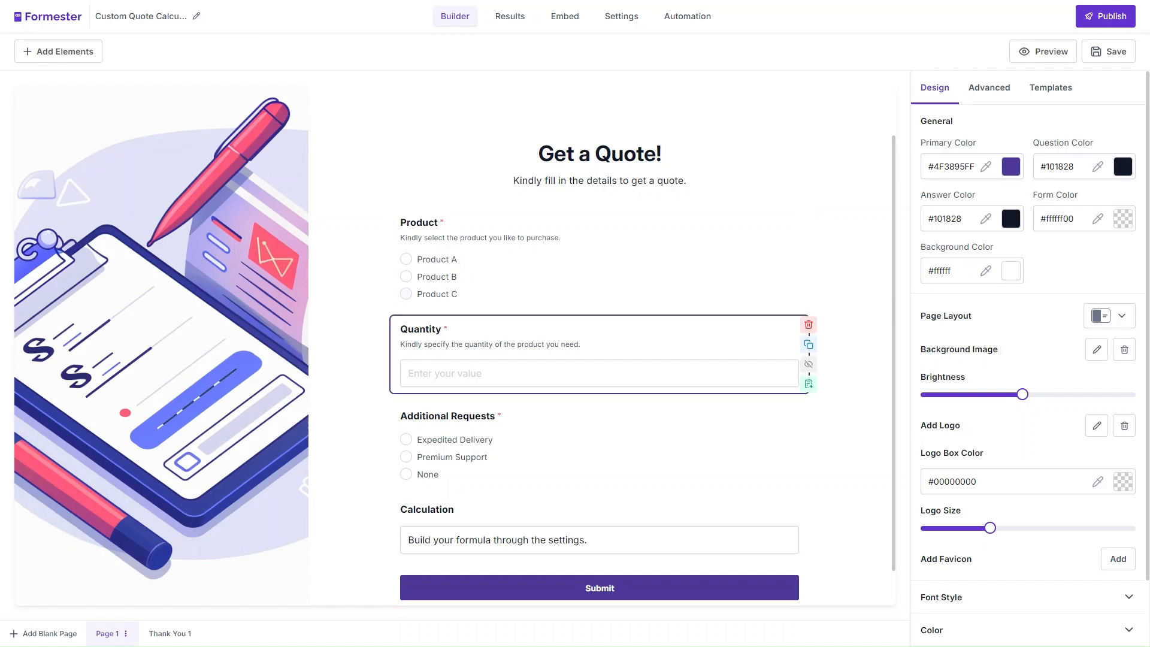
click(470, 373)
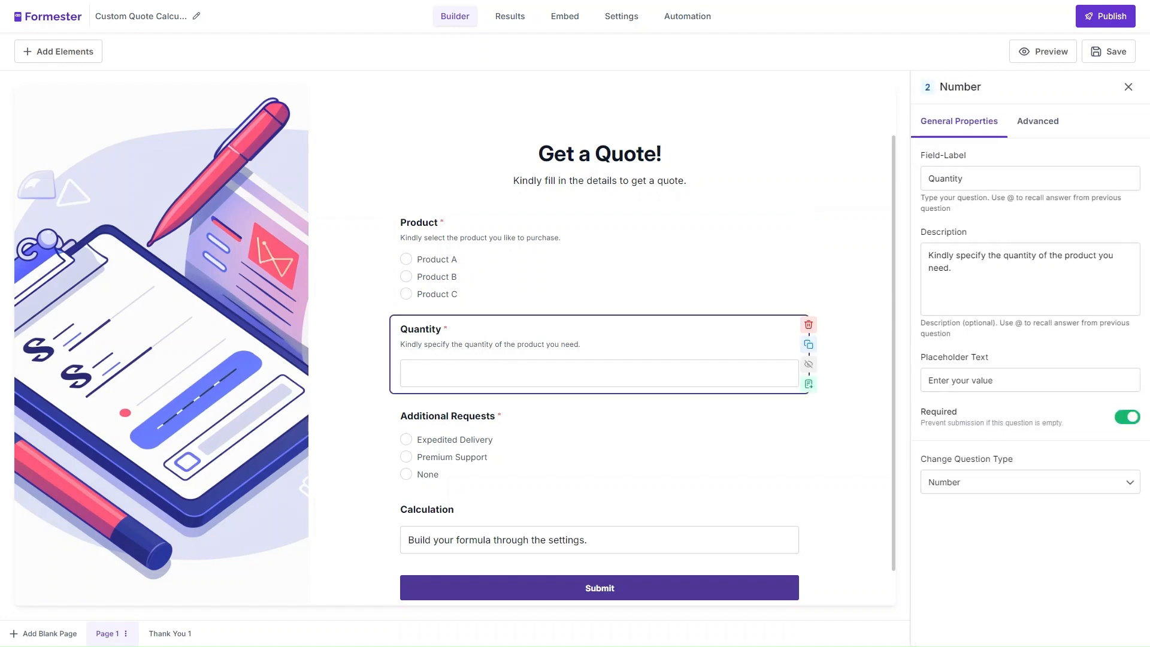
click(1128, 86)
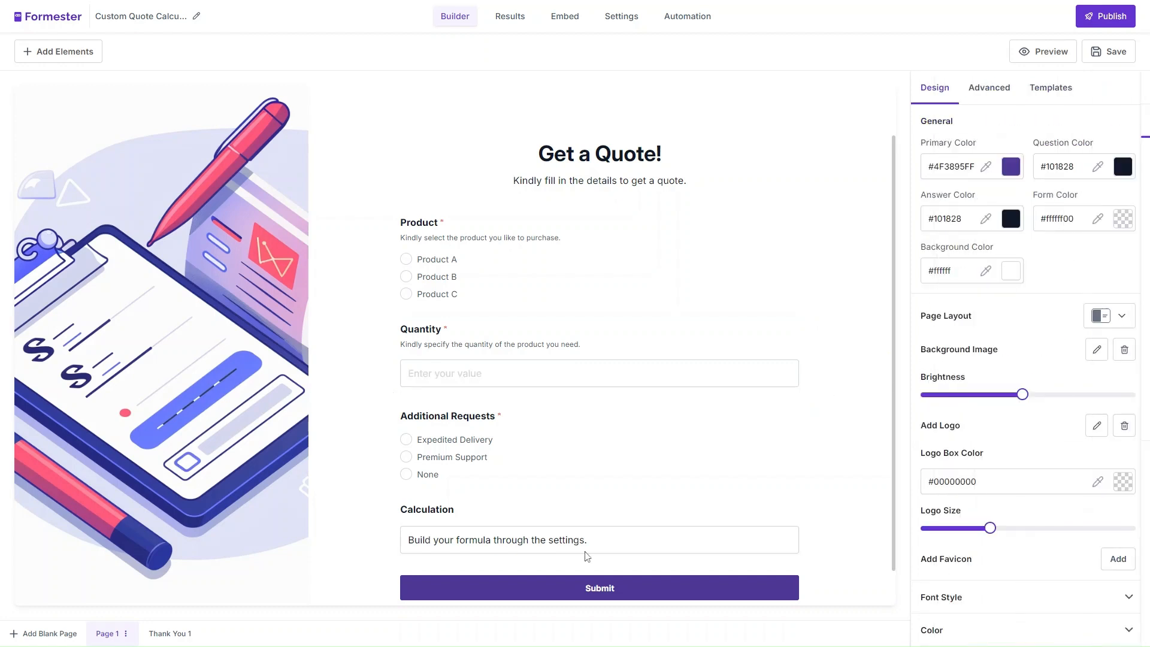
click(482, 442)
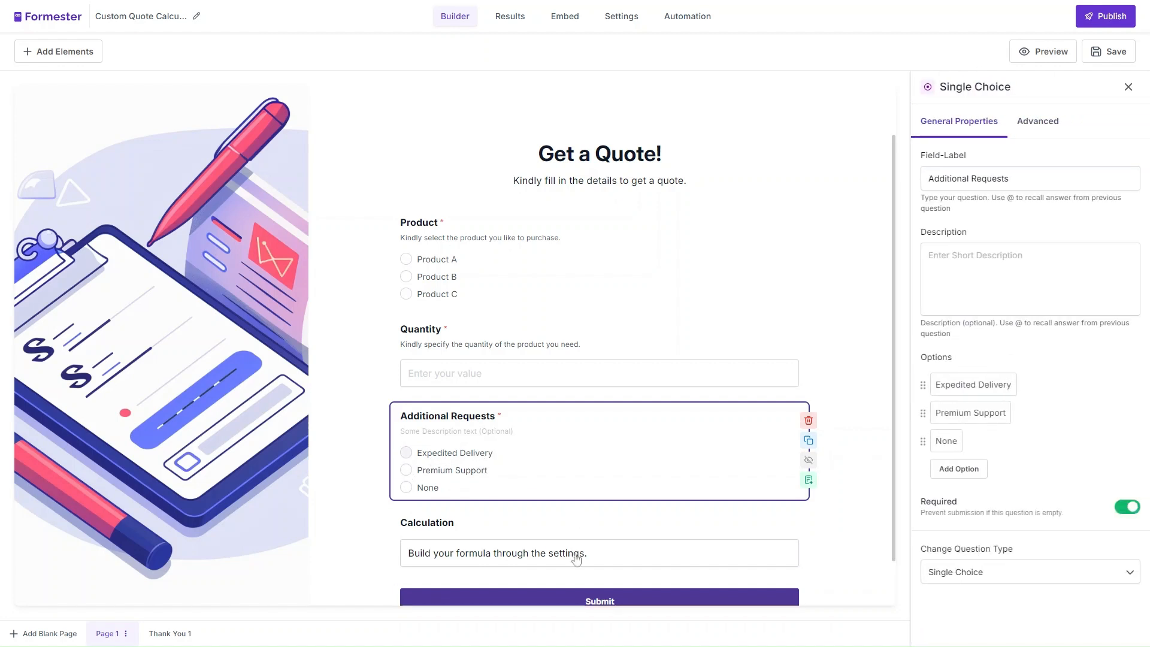
click(1129, 88)
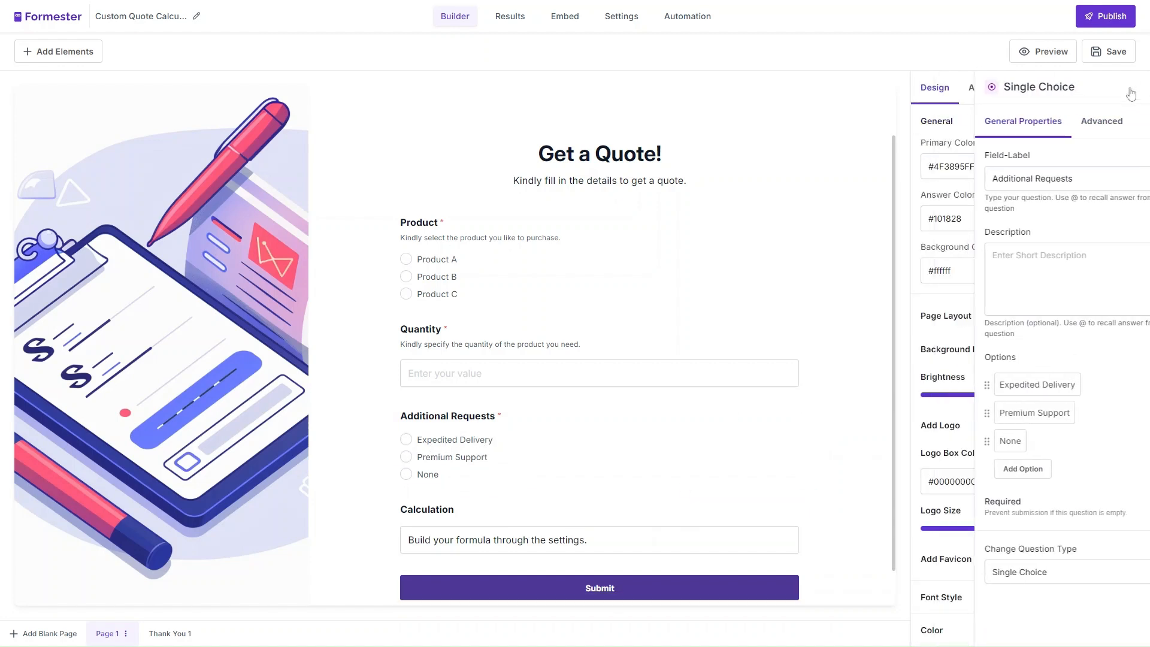
scroll(535, 478, down, 1)
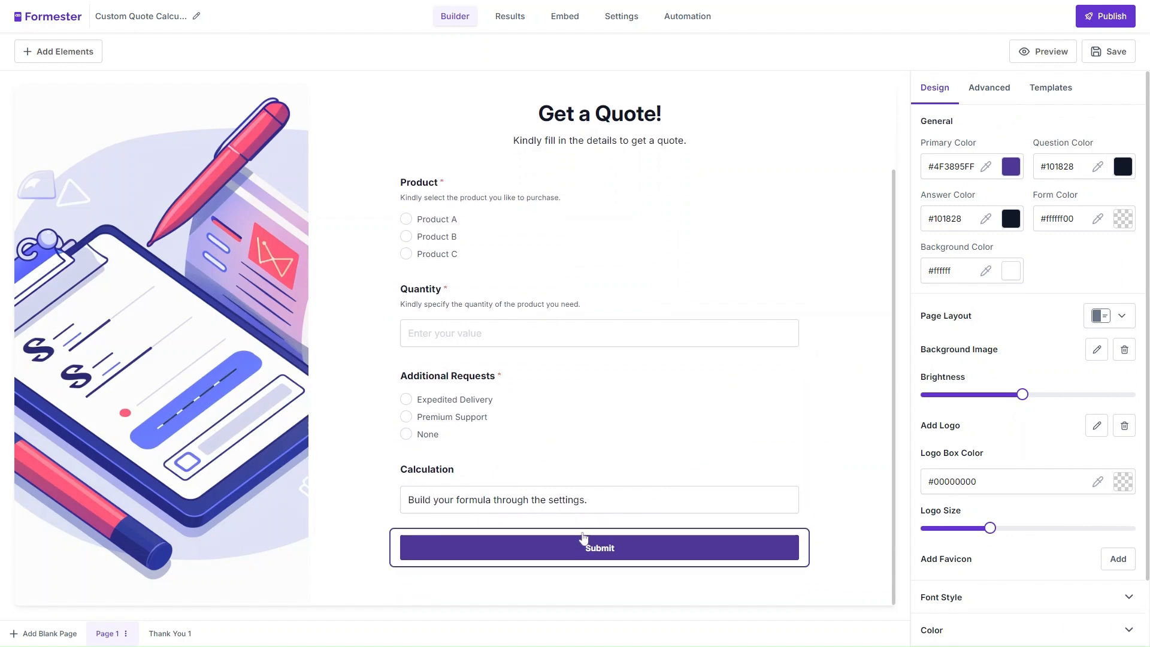
click(656, 504)
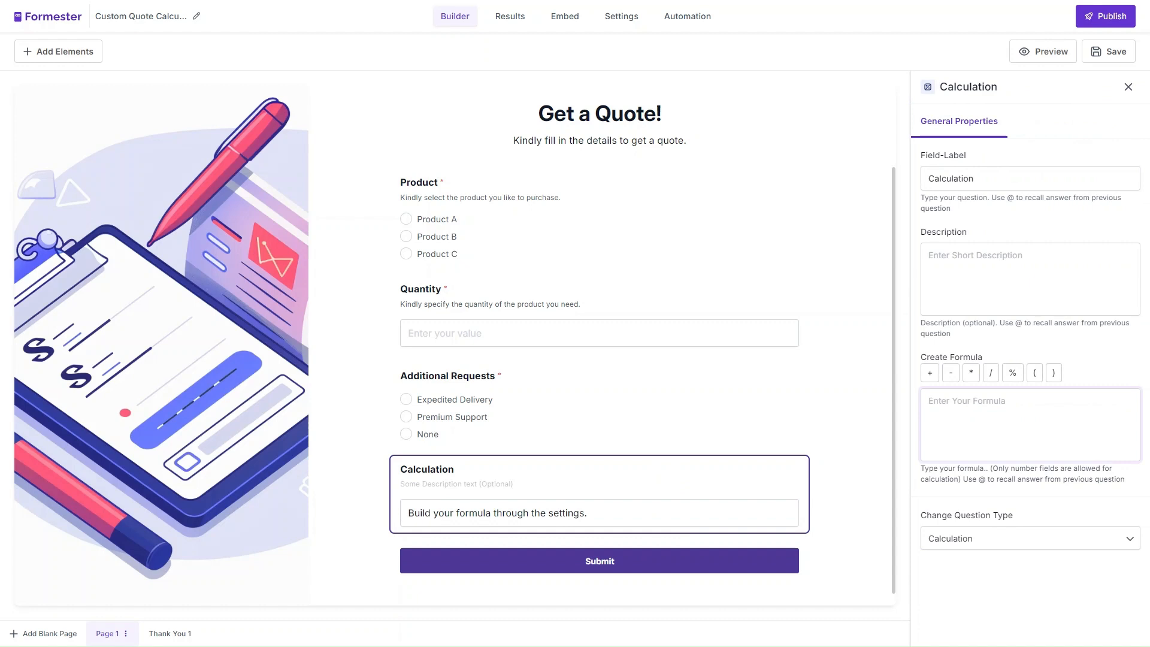
Insert a recall of the Calculation field after "Your Quote is" in the thank-you page's description
click(158, 637)
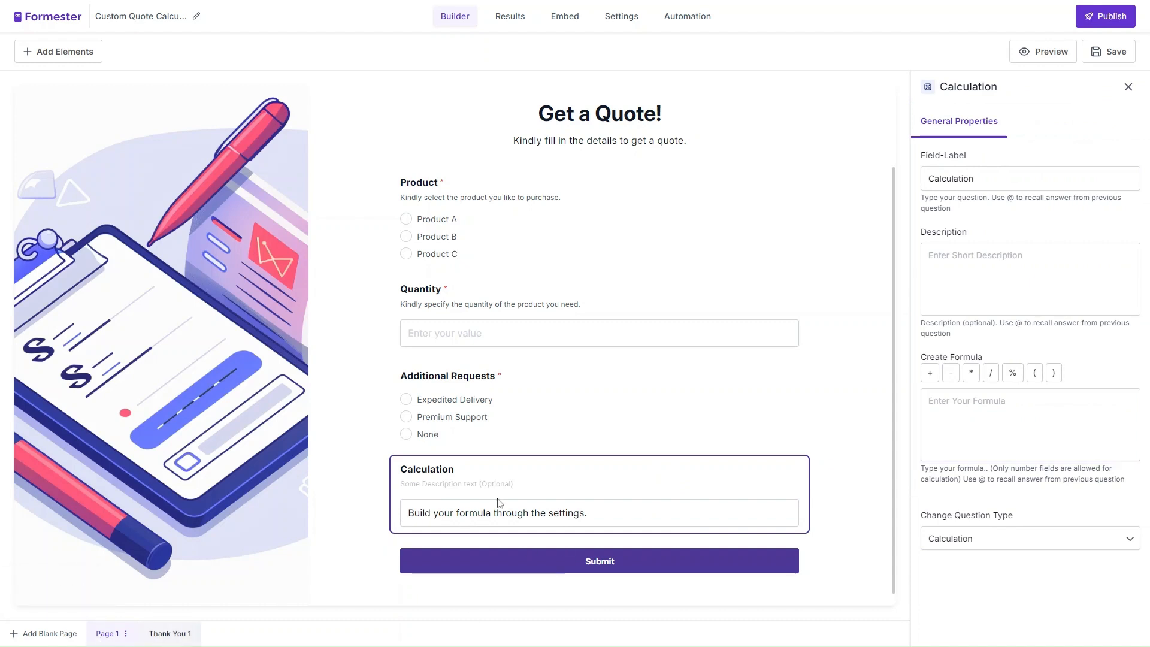
click(491, 373)
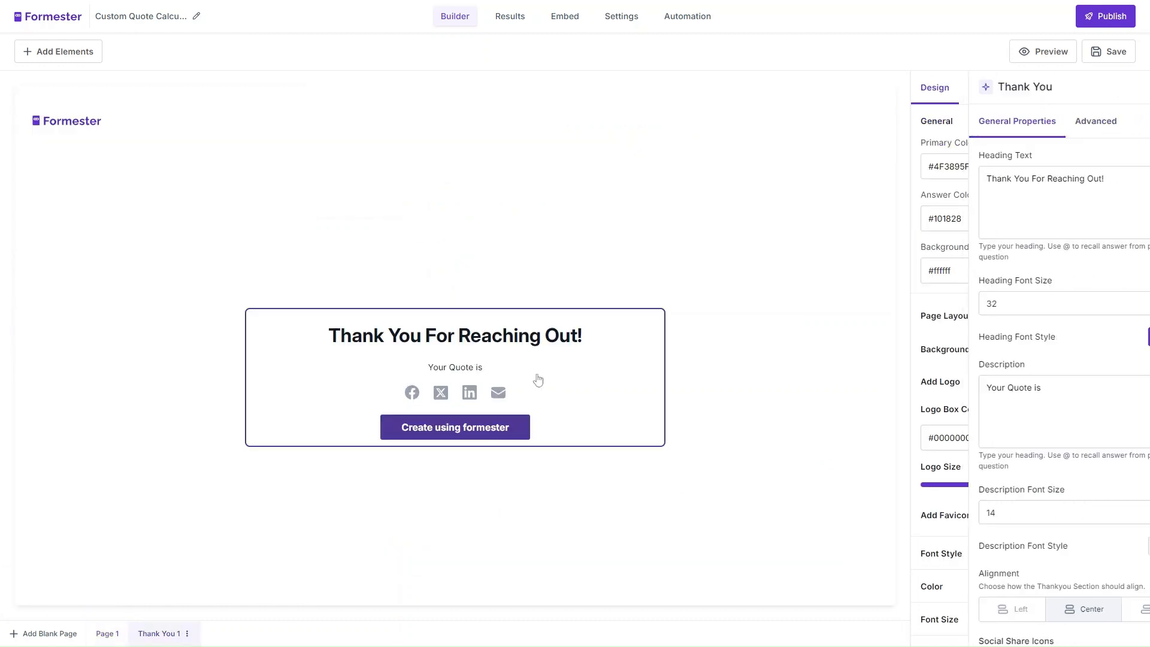
click(987, 411)
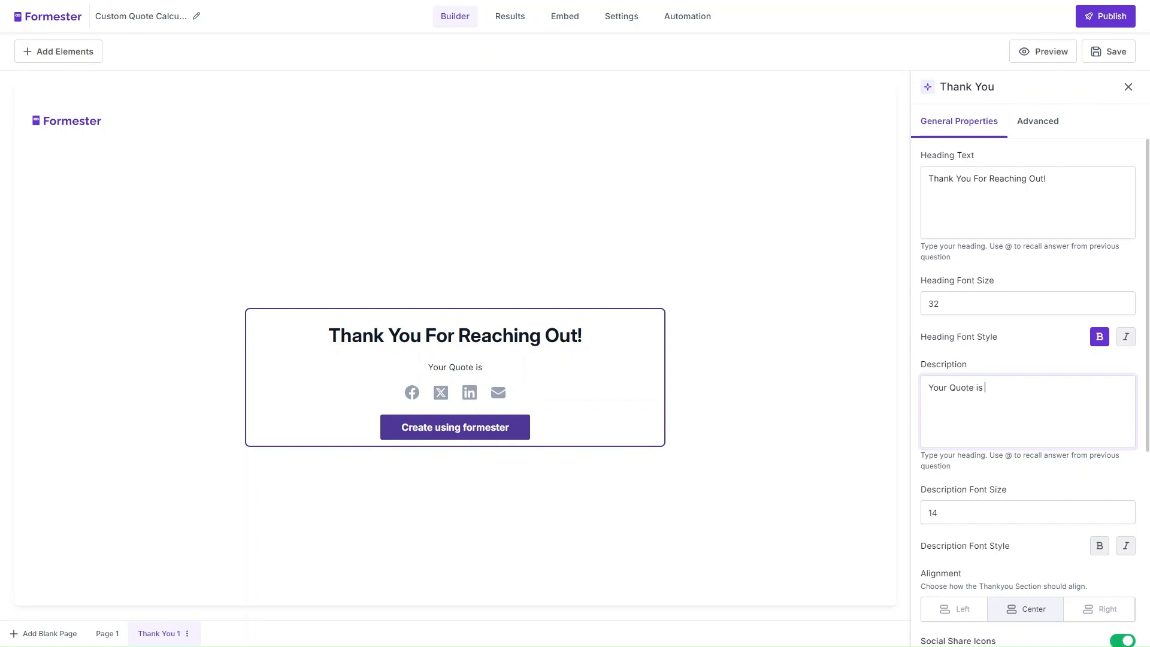
text(@)
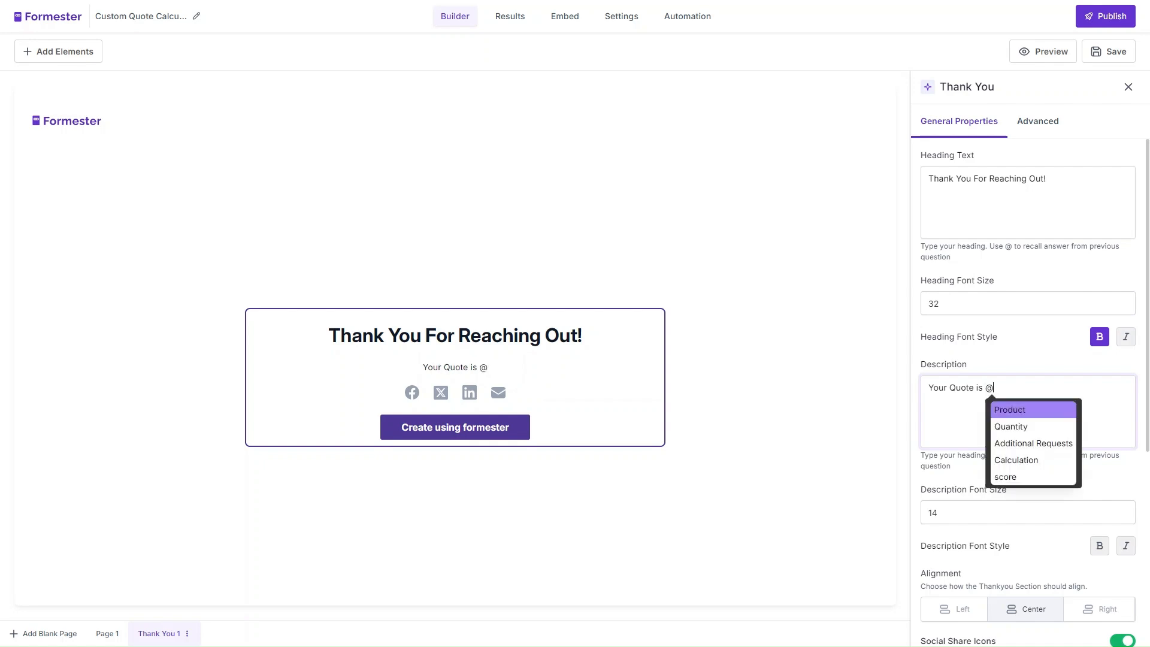
click(1022, 461)
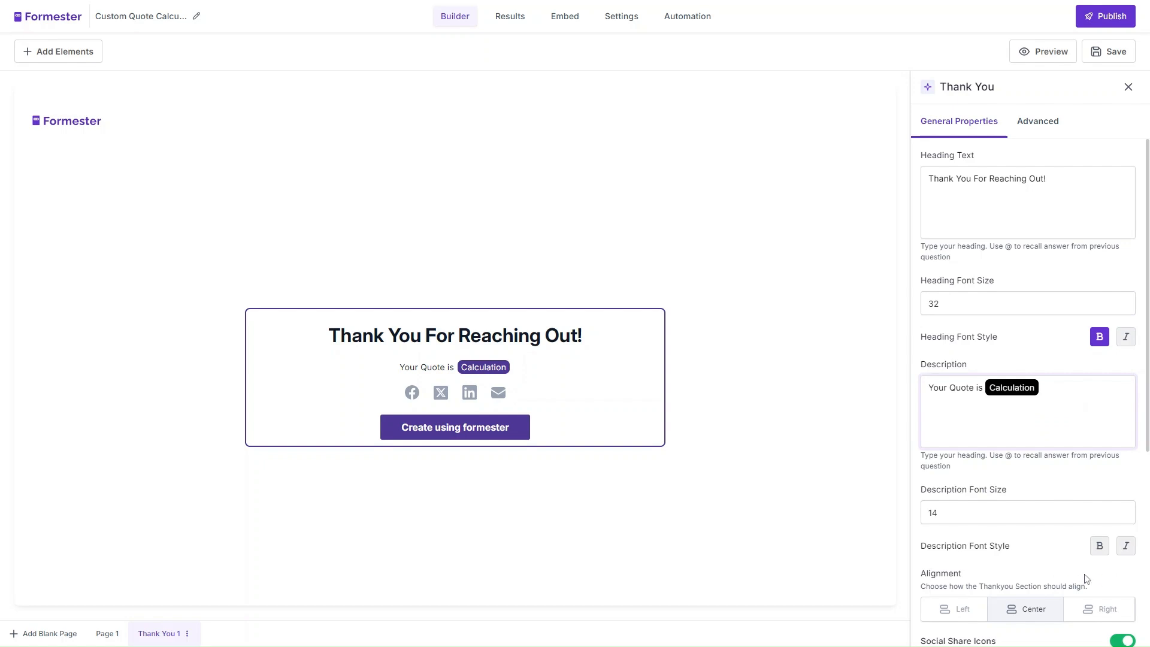
Change the Calculation field's label on Page 1 to "Quote" and close the field properties
click(114, 637)
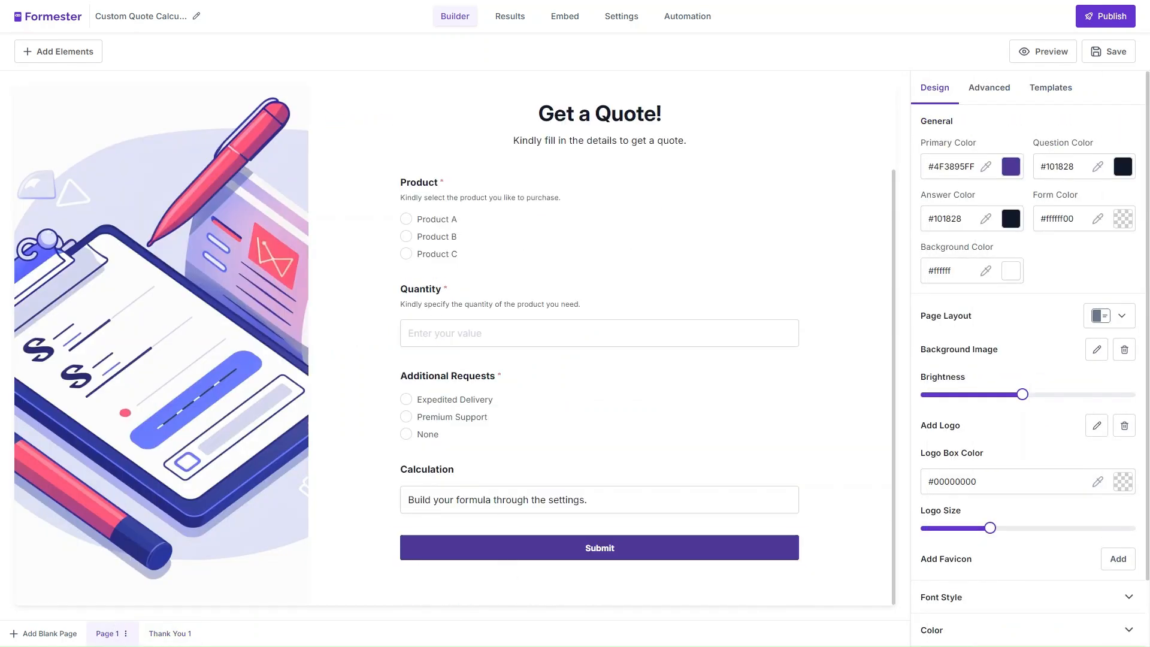
click(506, 474)
key(ctrl+a)
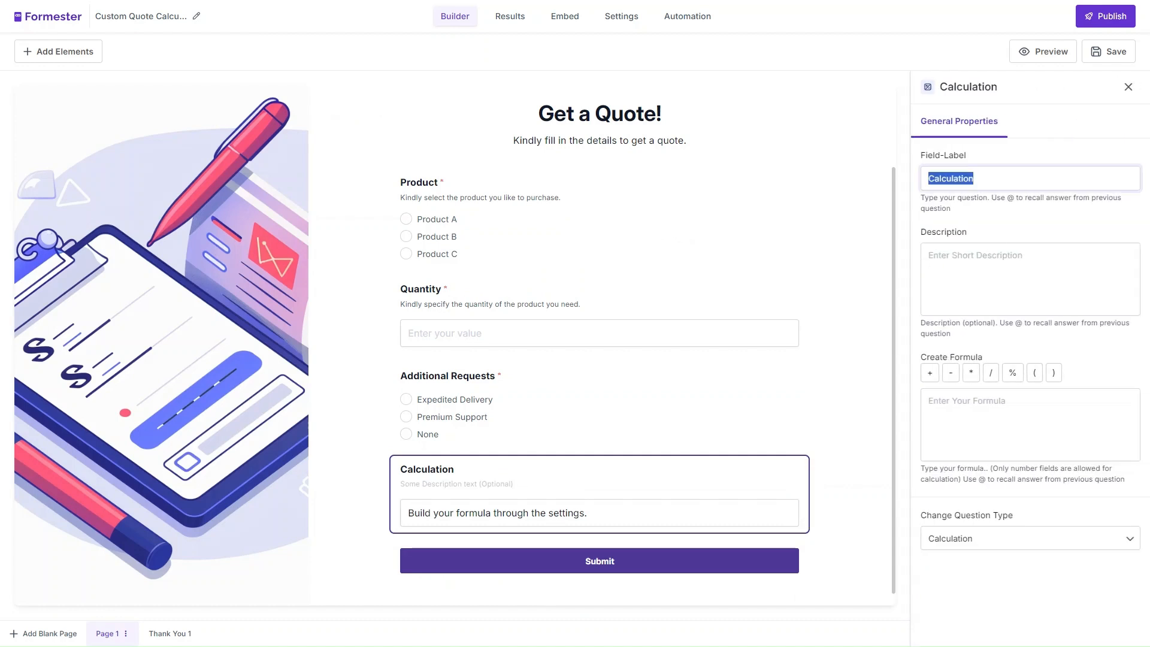
text(Quote)
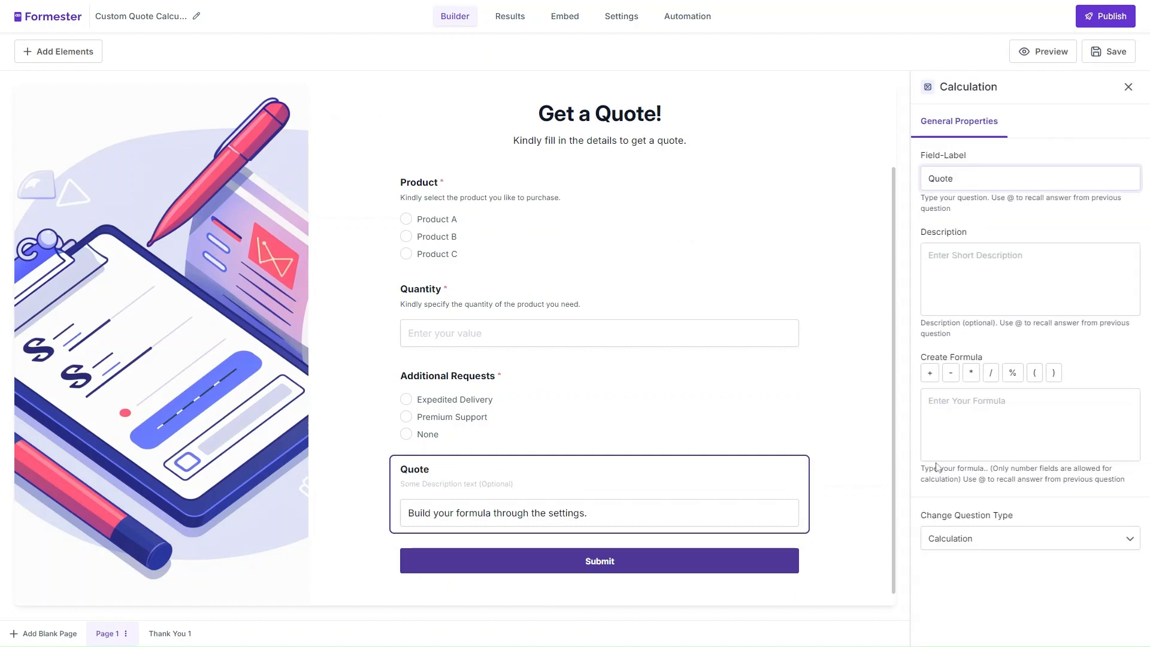
click(1129, 88)
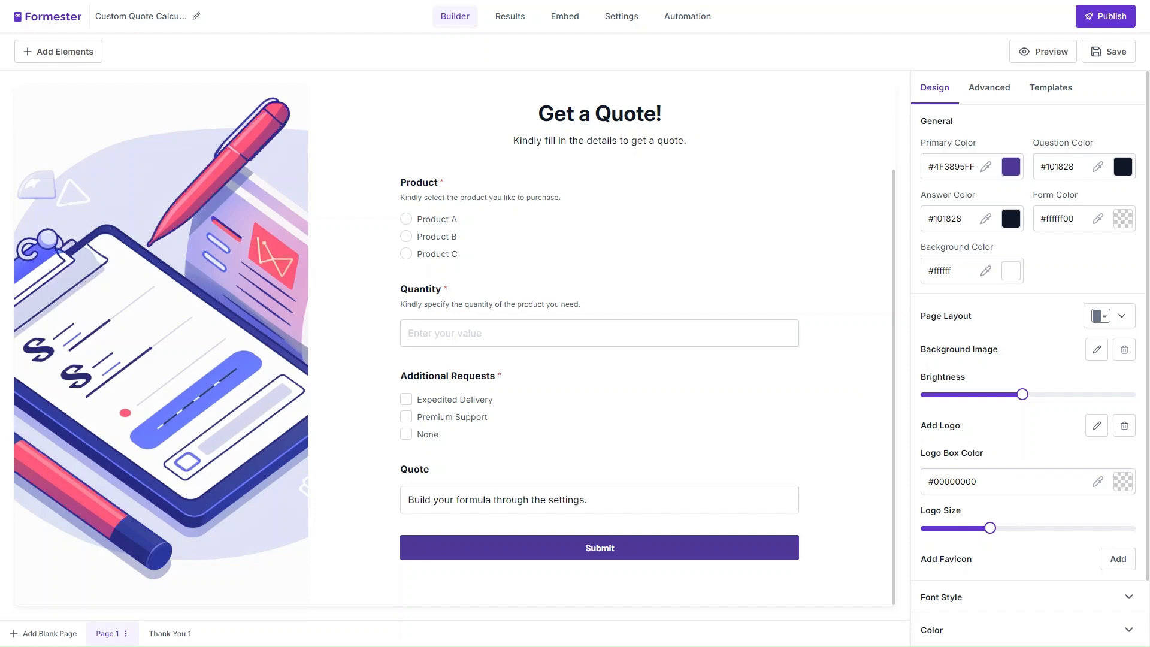
Open the form's advanced variable management and add a new variable below the score variable
click(989, 87)
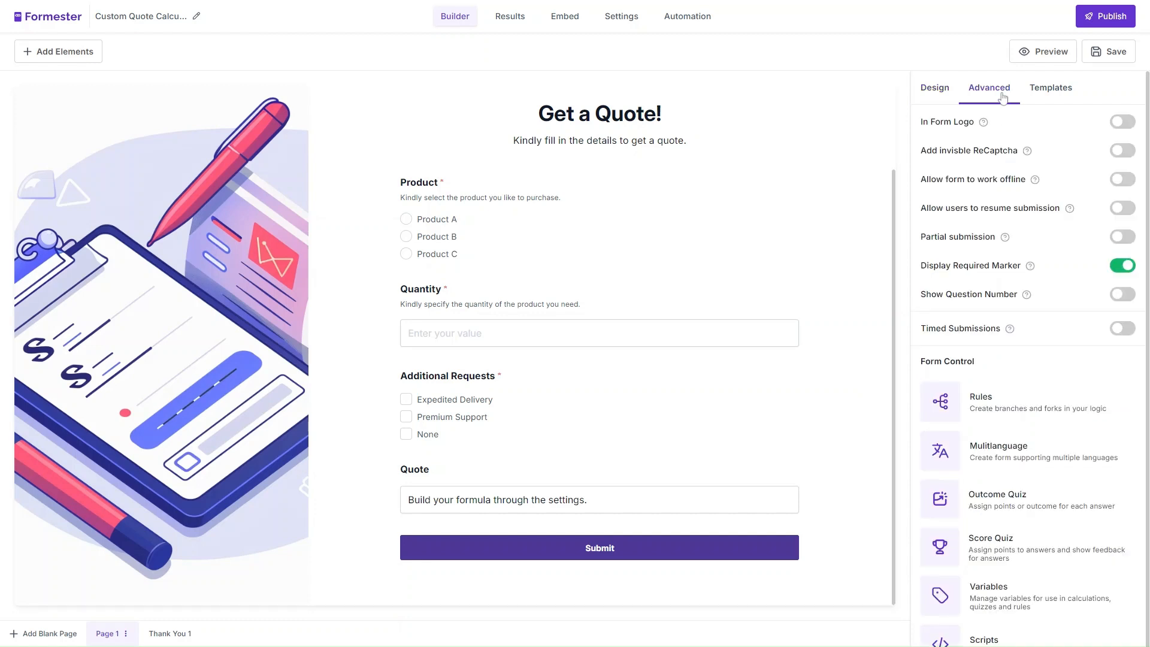
drag(985, 362, 912, 361)
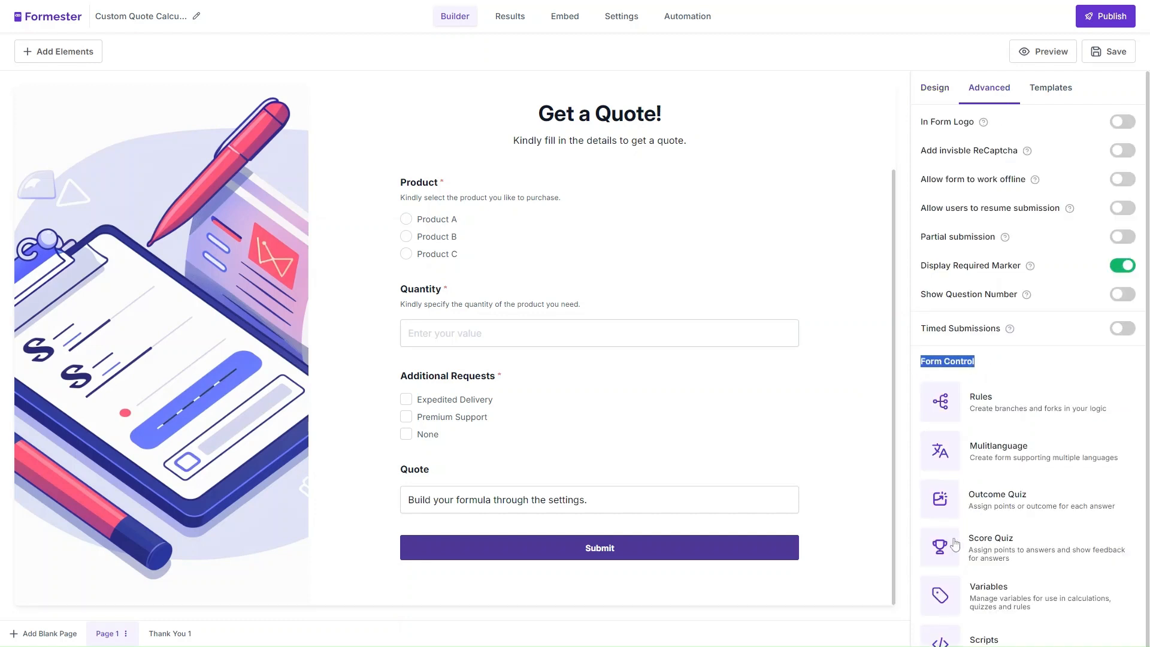
click(996, 593)
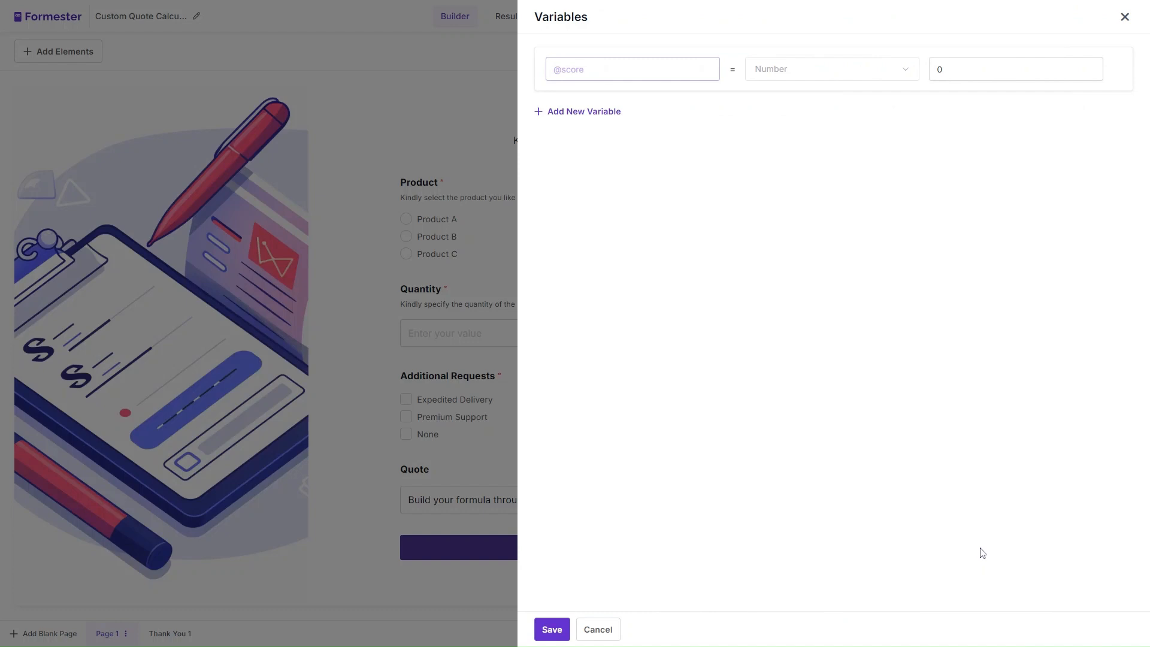
click(584, 111)
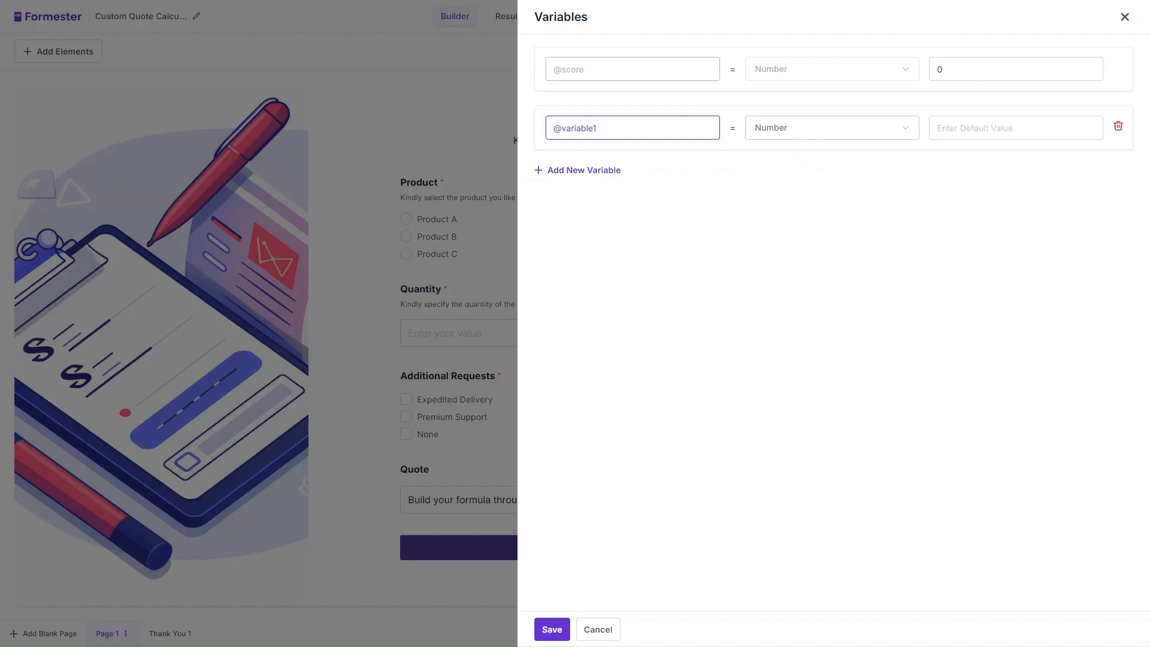
click(801, 128)
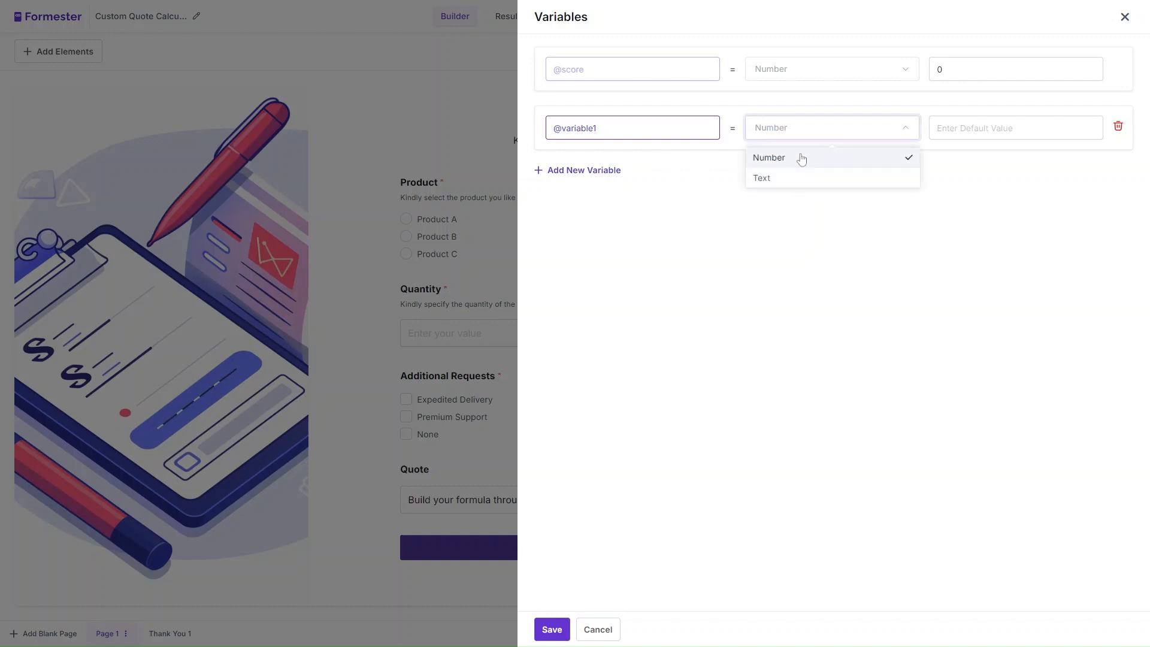
click(971, 128)
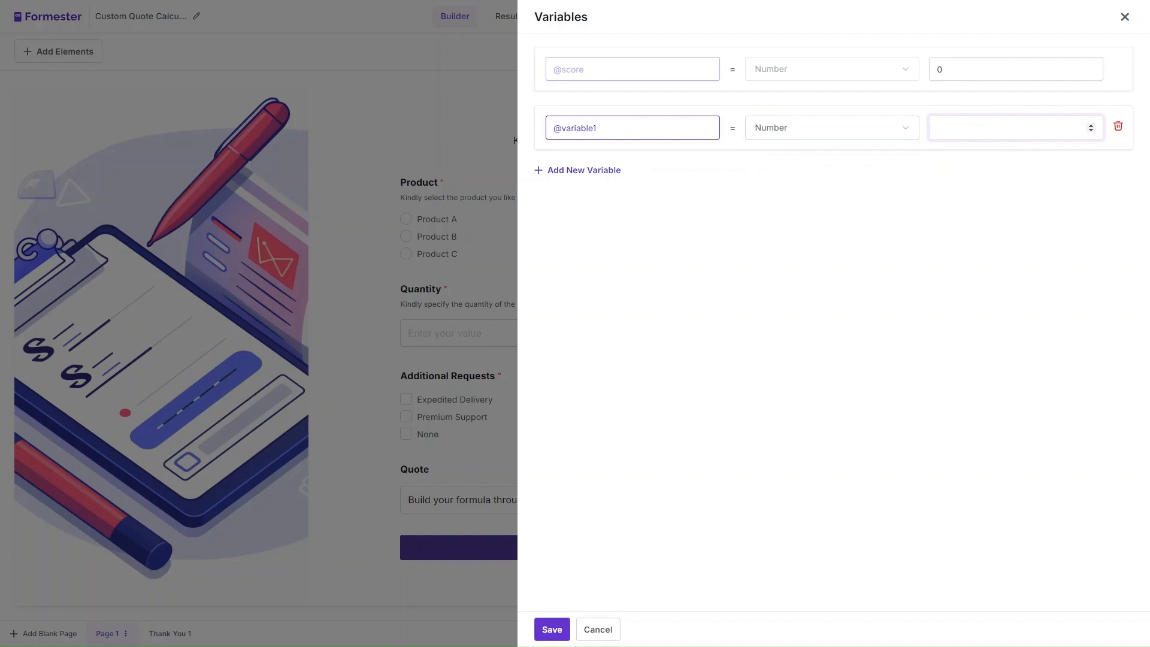
click(684, 258)
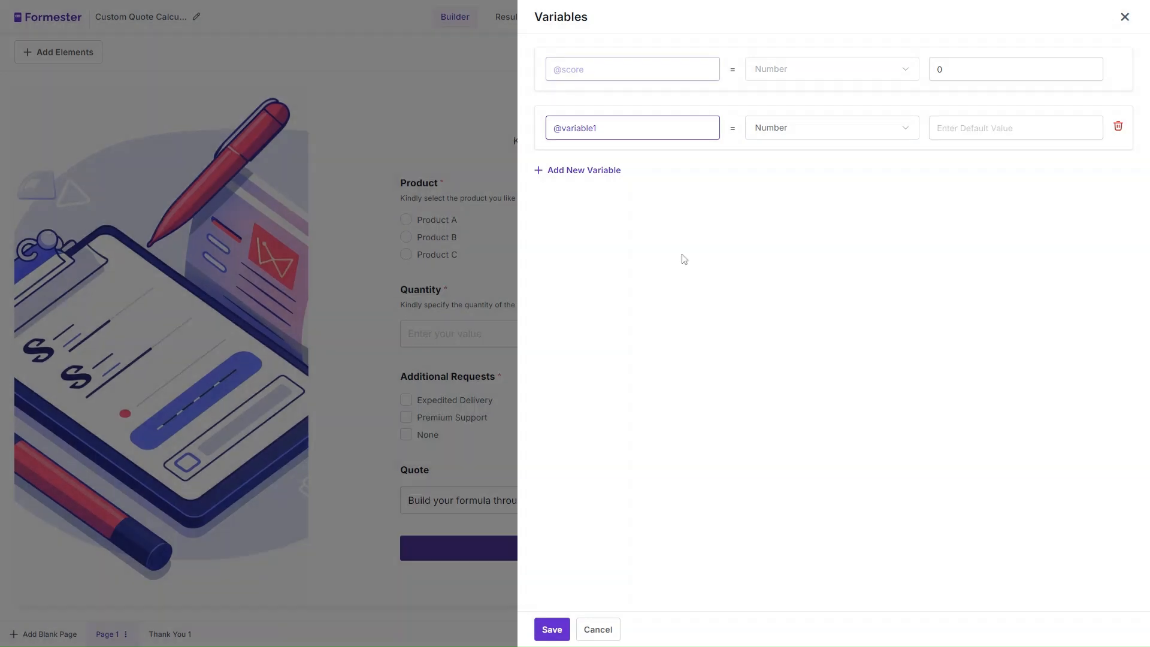
Rename the new variable to ProductA, choose Number as its type and set its default value to 100
click(615, 127)
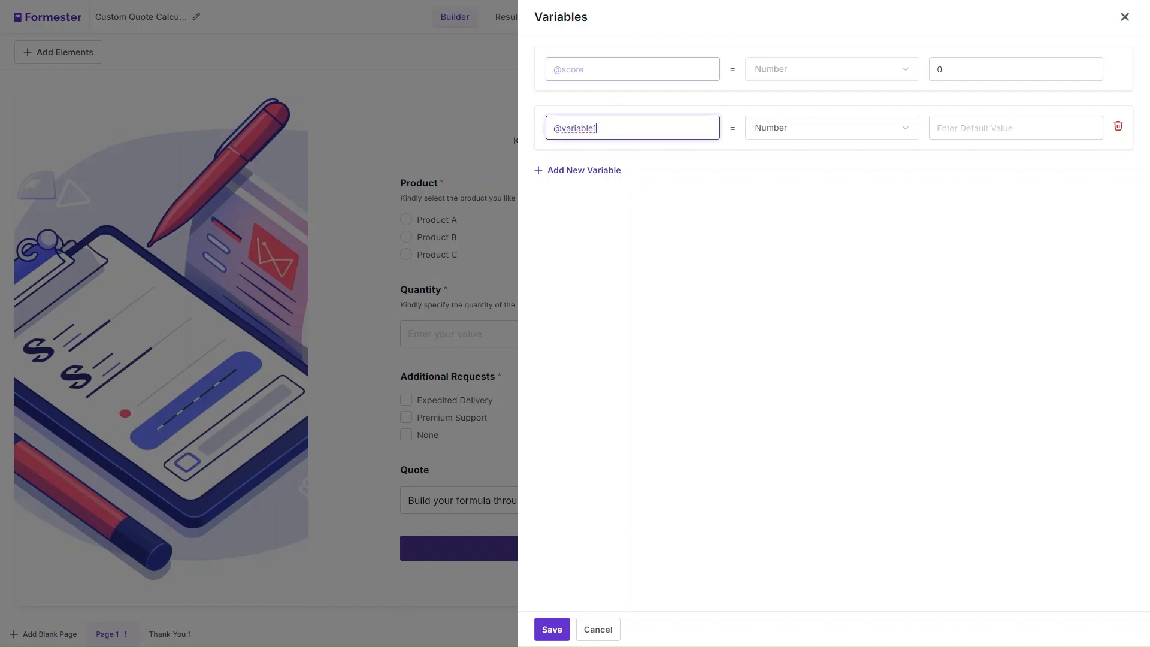
double_click(579, 128)
text(Producta)
key(BackSpace)
text(A)
click(831, 133)
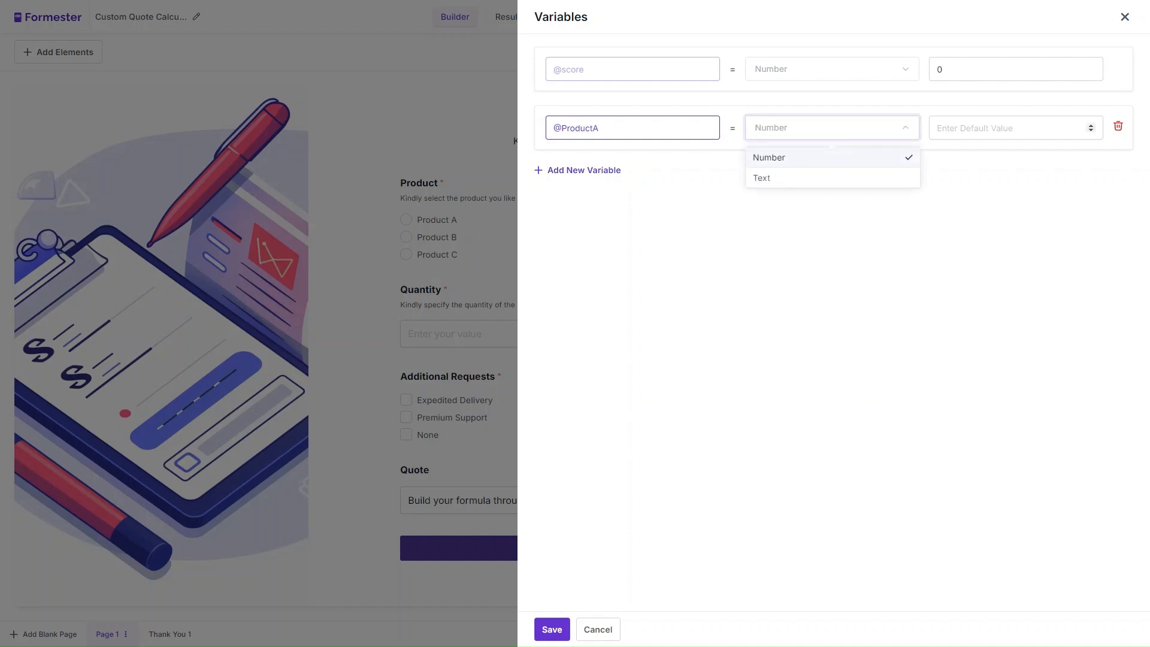
click(882, 162)
click(1007, 128)
text(100)
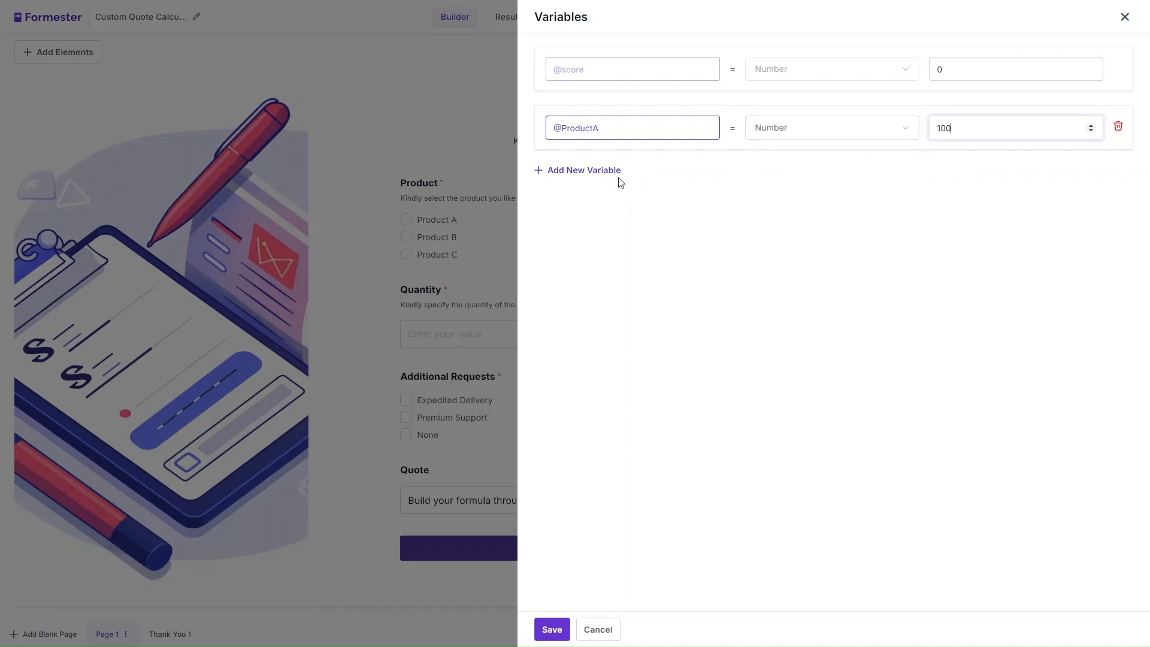
Add another Number variable named ProductB with a default value of 200
click(612, 174)
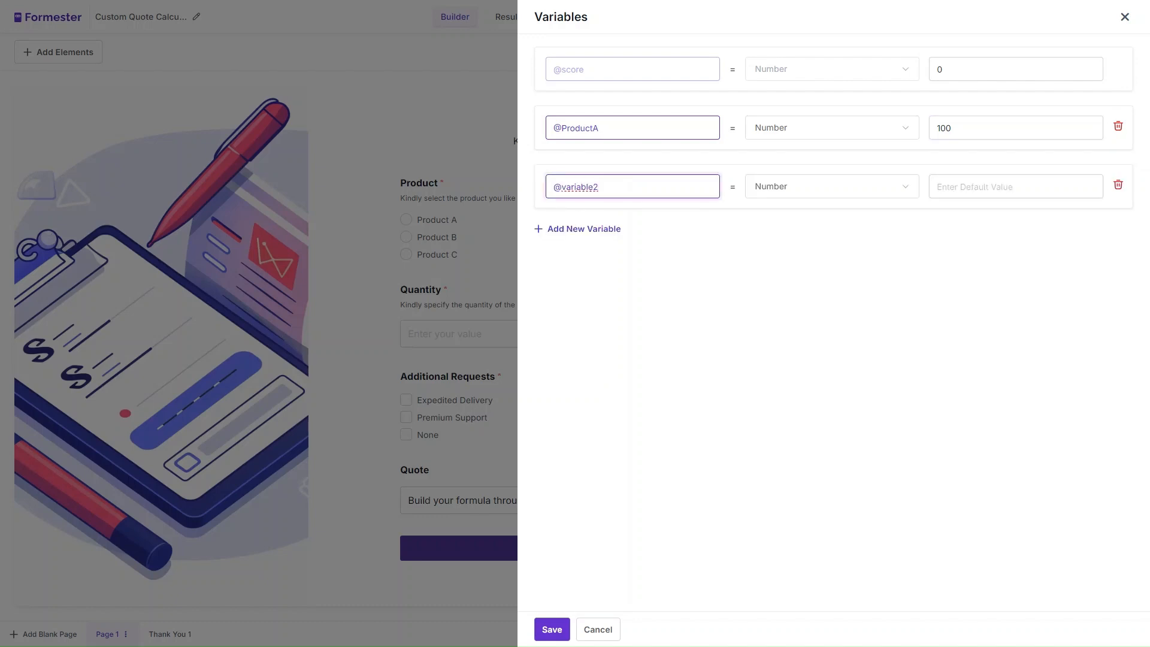
double_click(584, 128)
key(ctrl+c)
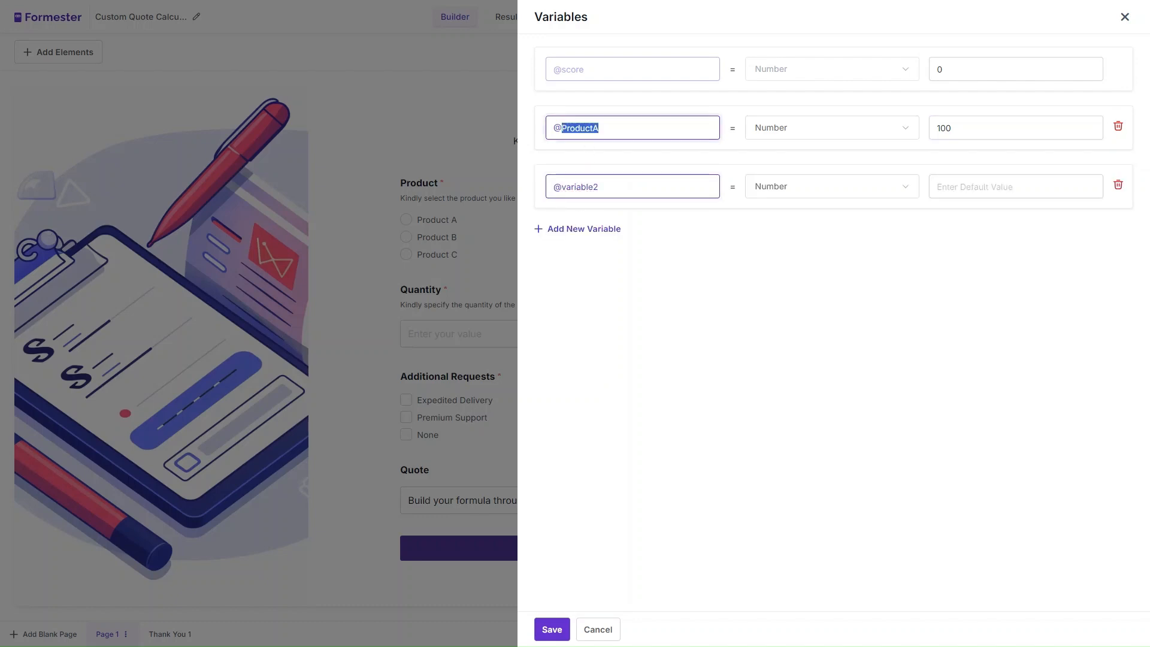
double_click(580, 186)
key(ctrl+v)
key(BackSpace)
text(B)
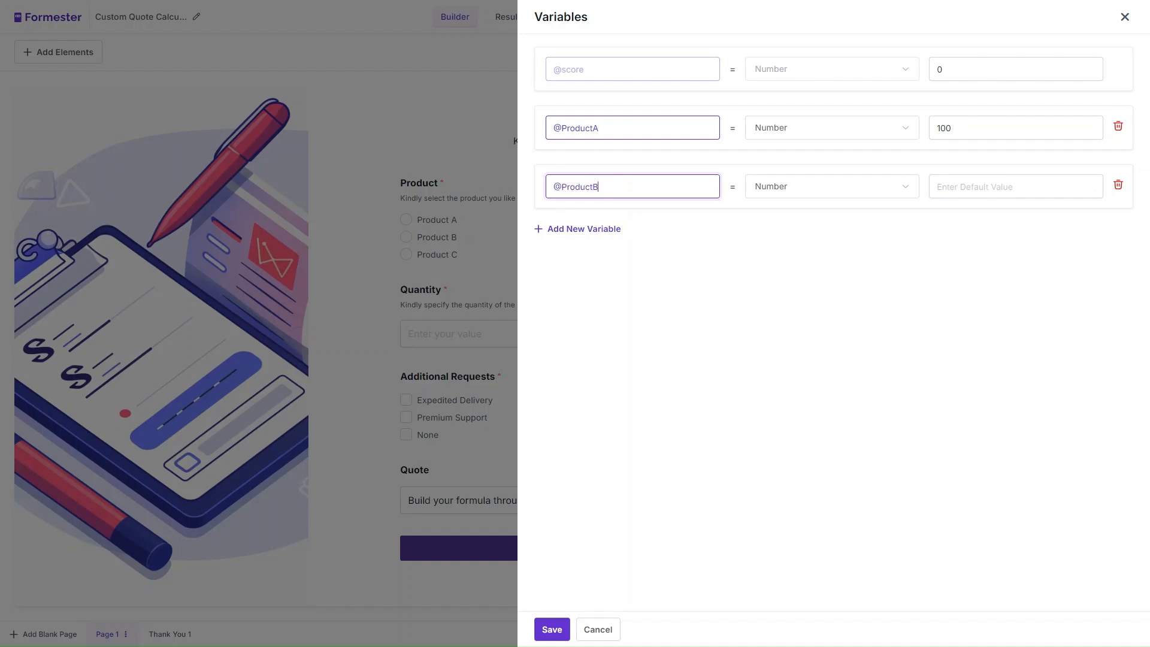
click(1007, 187)
text(200)
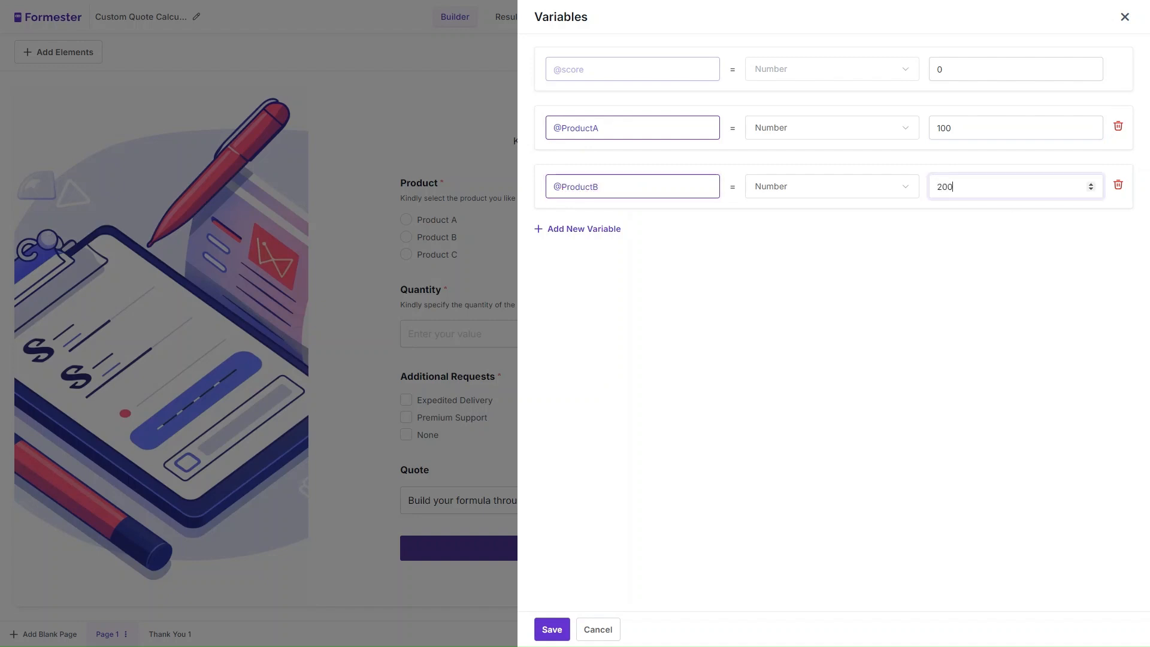
Add a third product variable named ProductC with a default value of 300
click(560, 229)
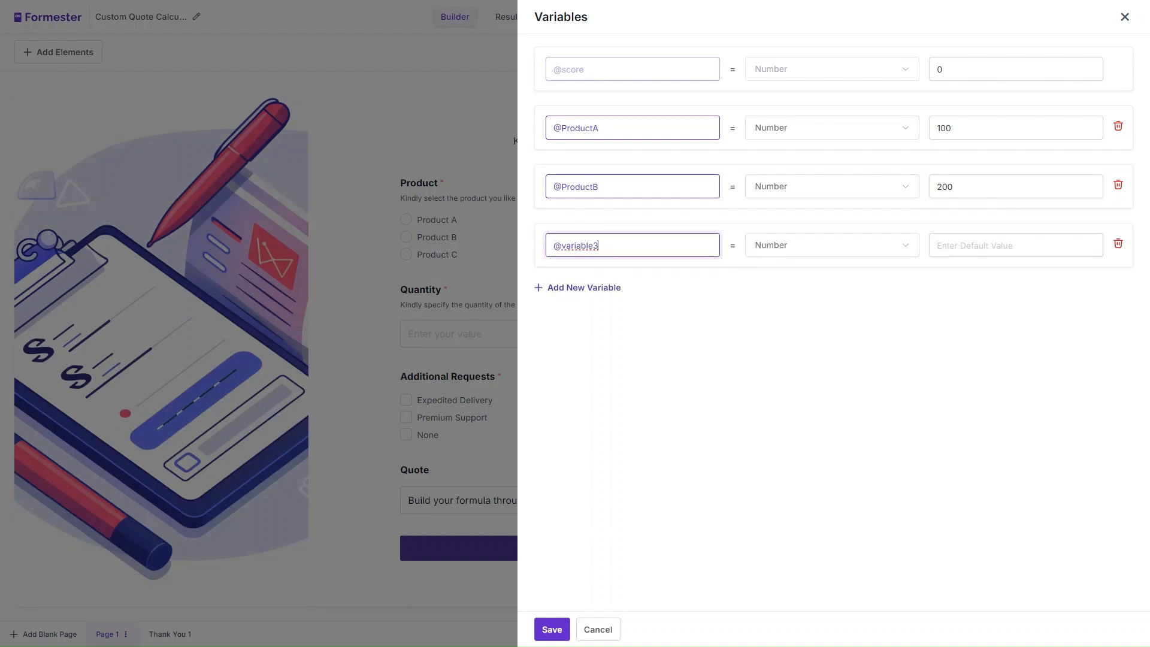
key(ctrl+shift+Left)
text(ProductC)
click(1009, 245)
text(300)
Add a Number variable named Delivery with a default value of 5
click(579, 288)
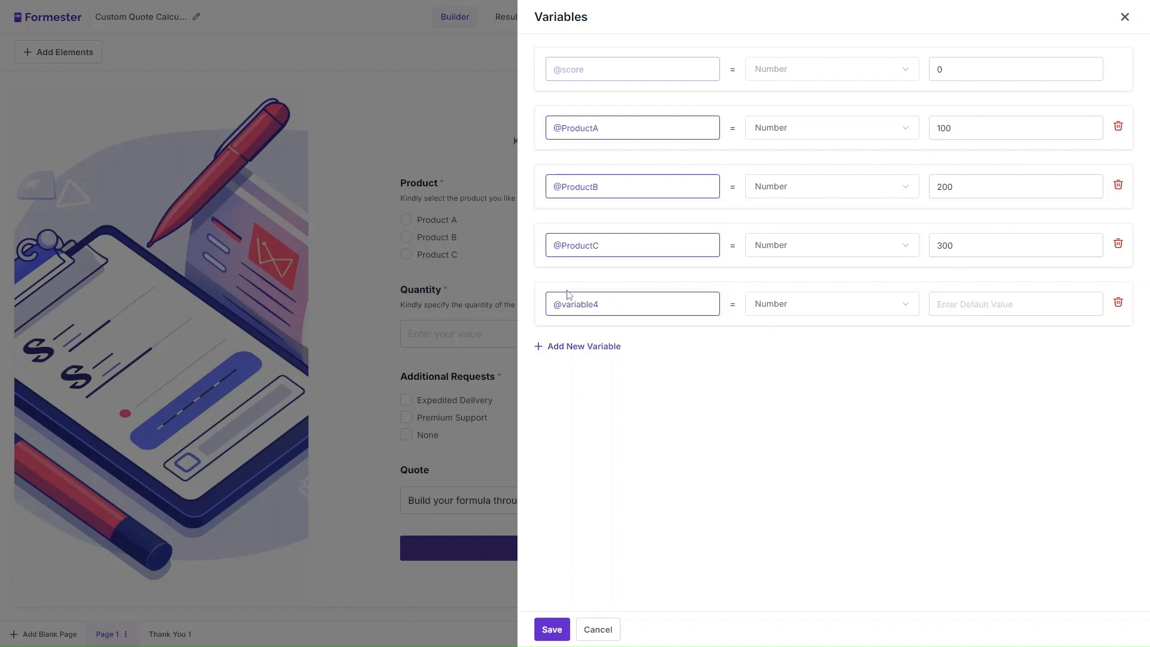
double_click(580, 305)
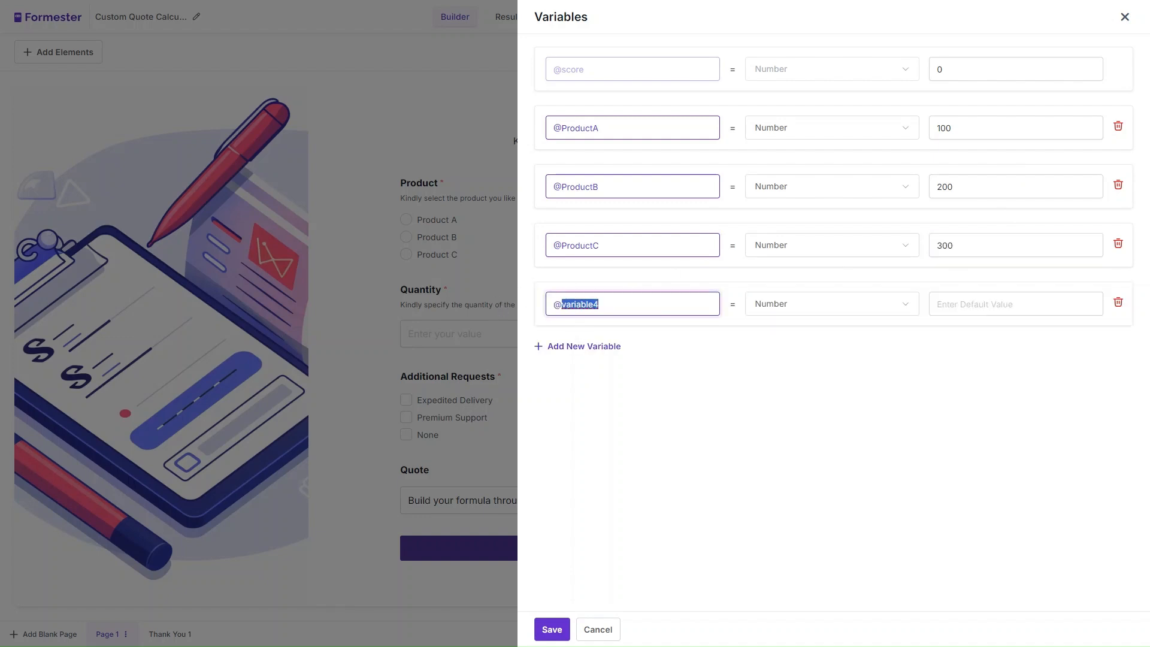
text(Delivery)
click(999, 305)
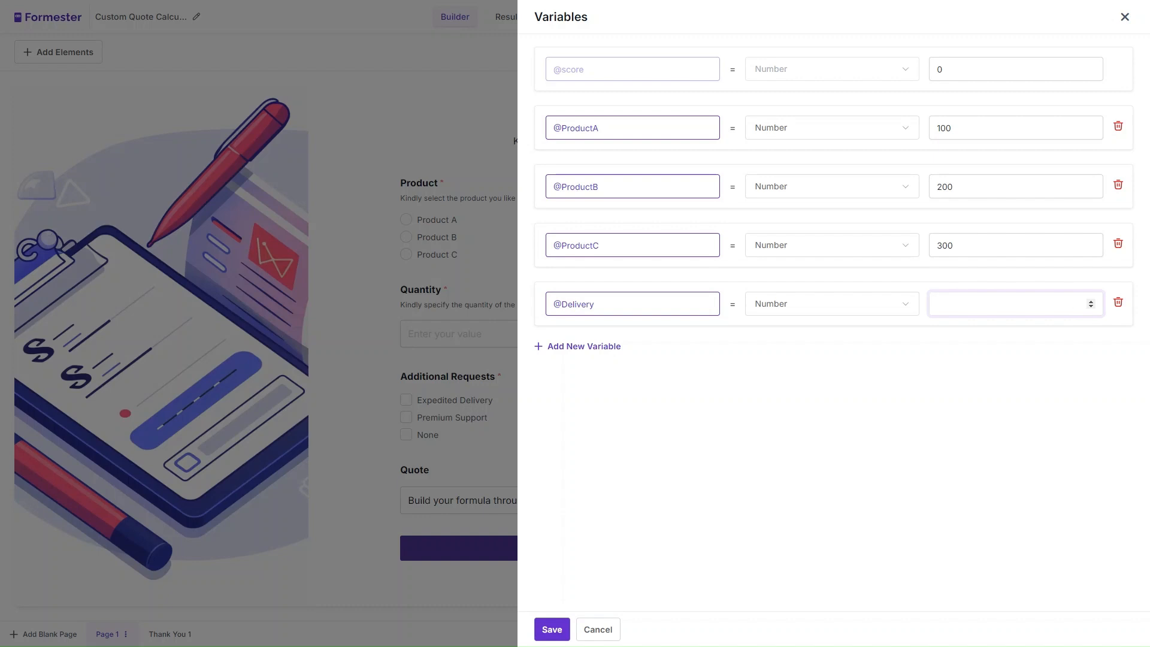
Add a Number variable named Support with a default value of 2 and save the variables
click(602, 345)
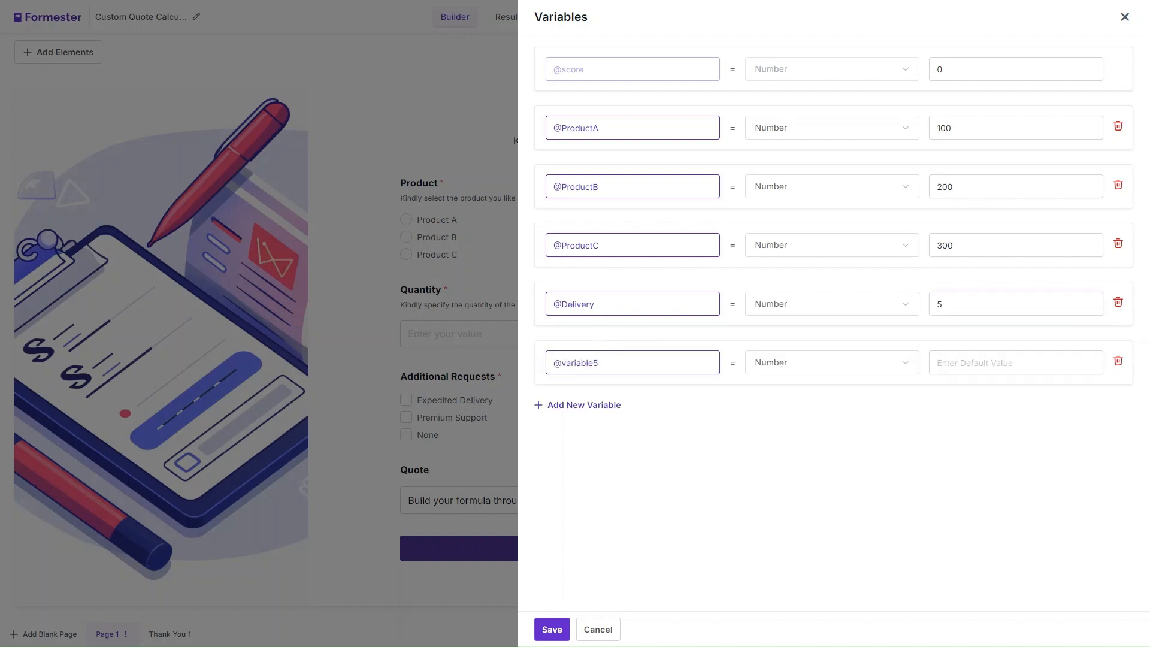
key(ctrl+a)
text(S)
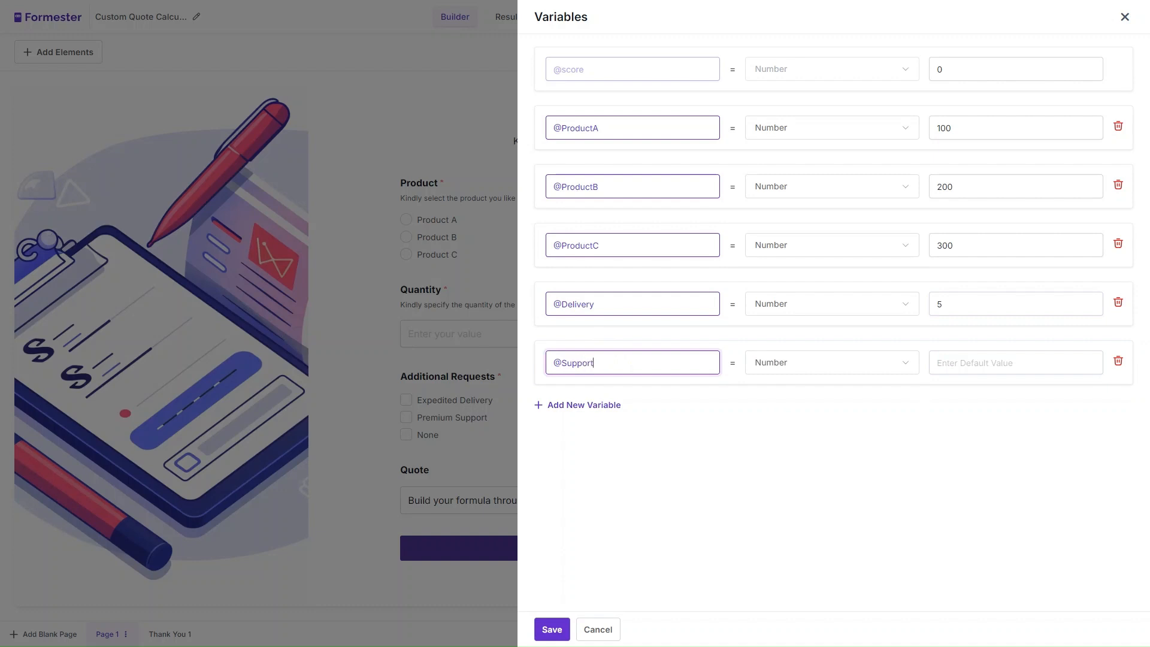
click(1016, 363)
text(2)
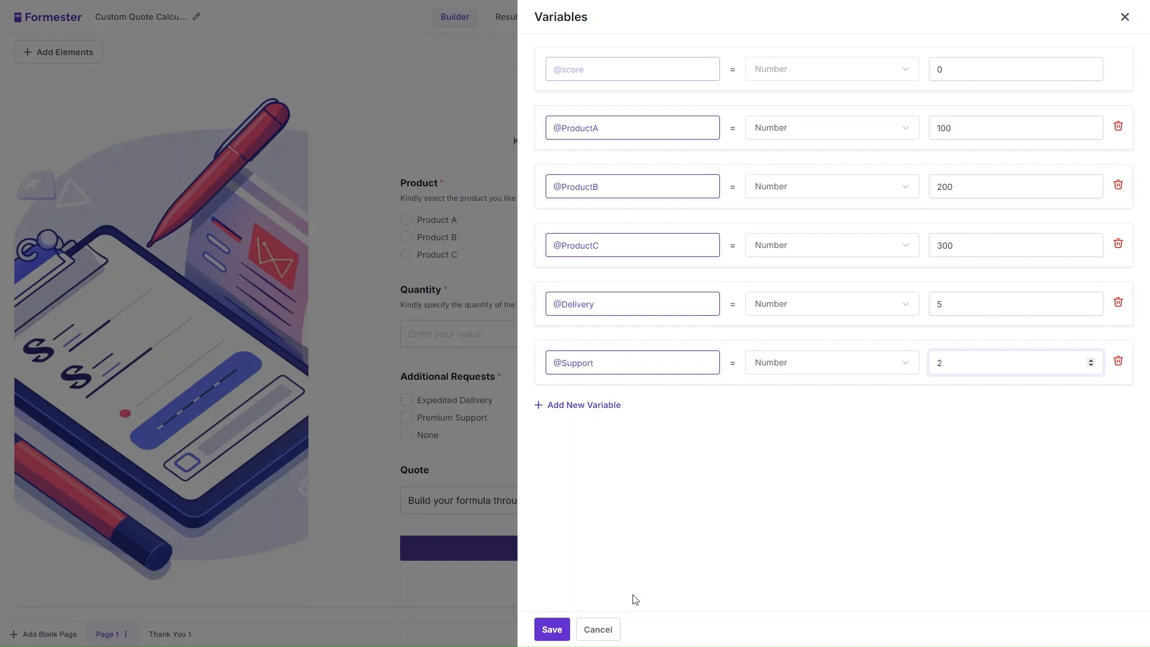
click(550, 628)
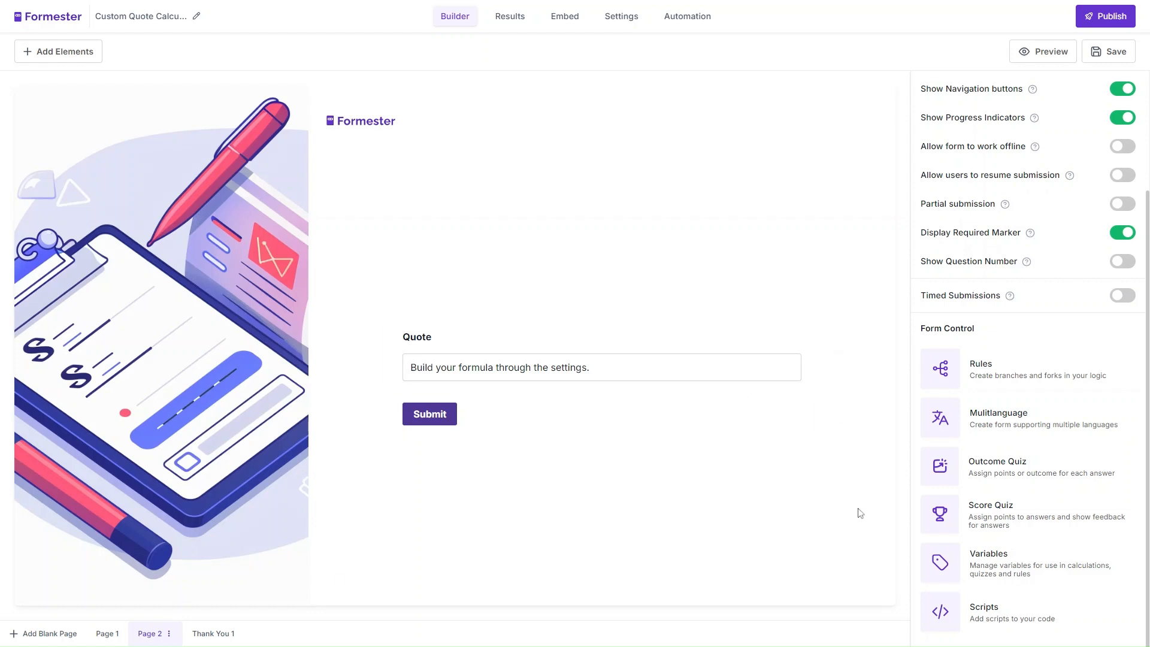
Review the layout of Page 1, Page 2 and the thank-you page
click(110, 635)
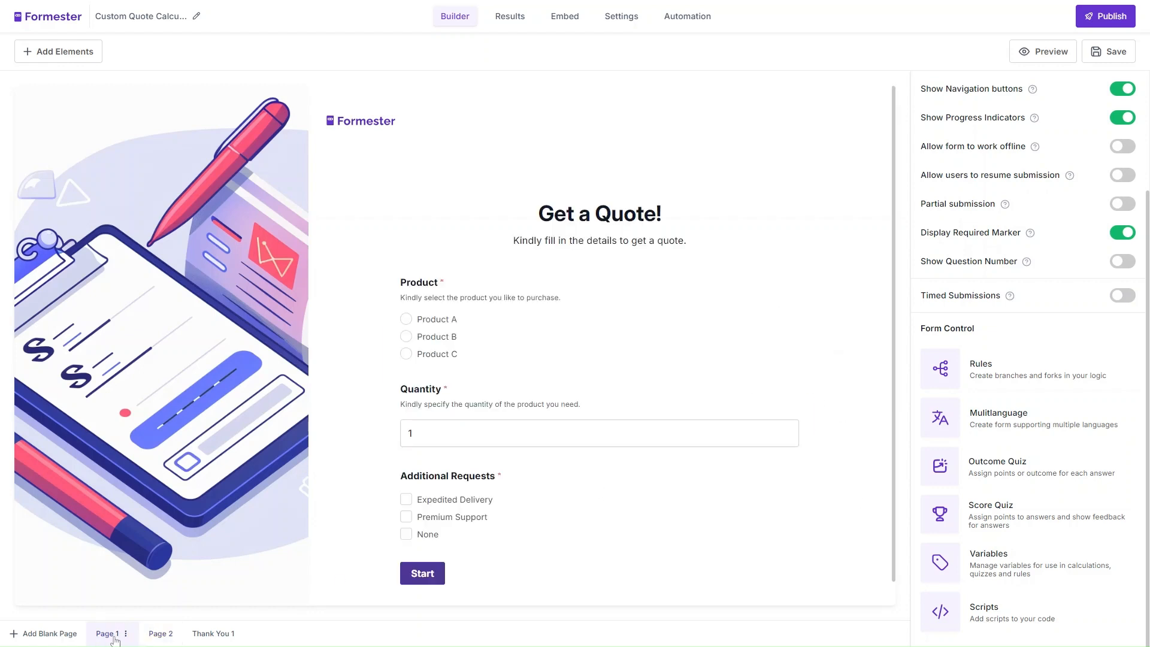
click(154, 636)
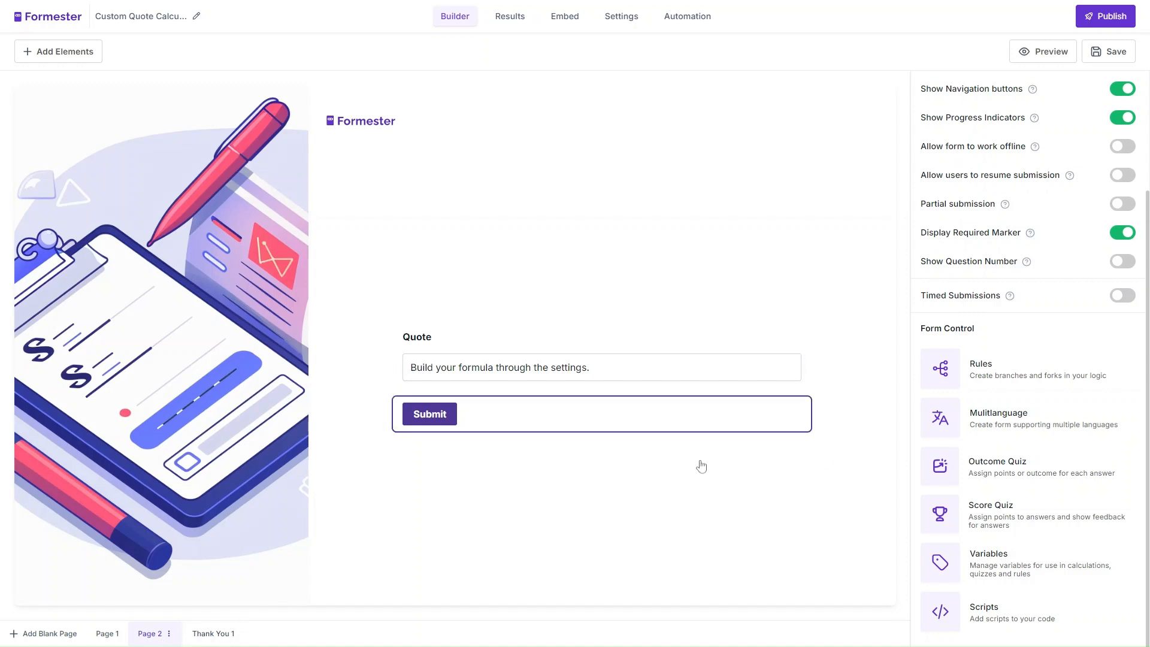
click(106, 642)
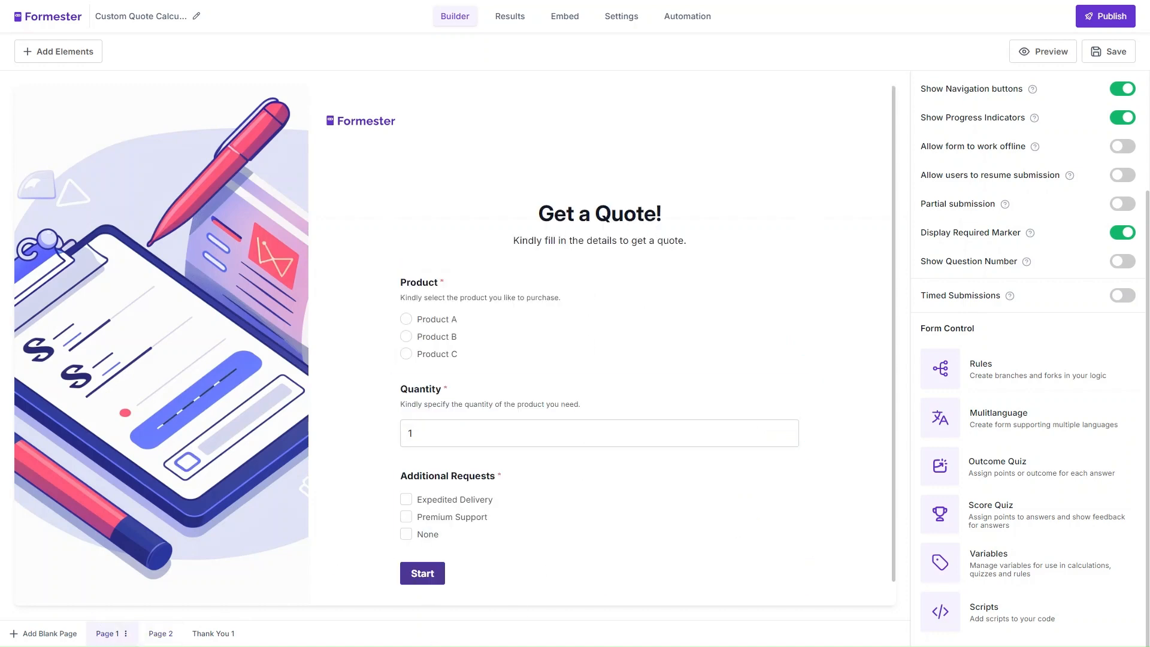
click(198, 634)
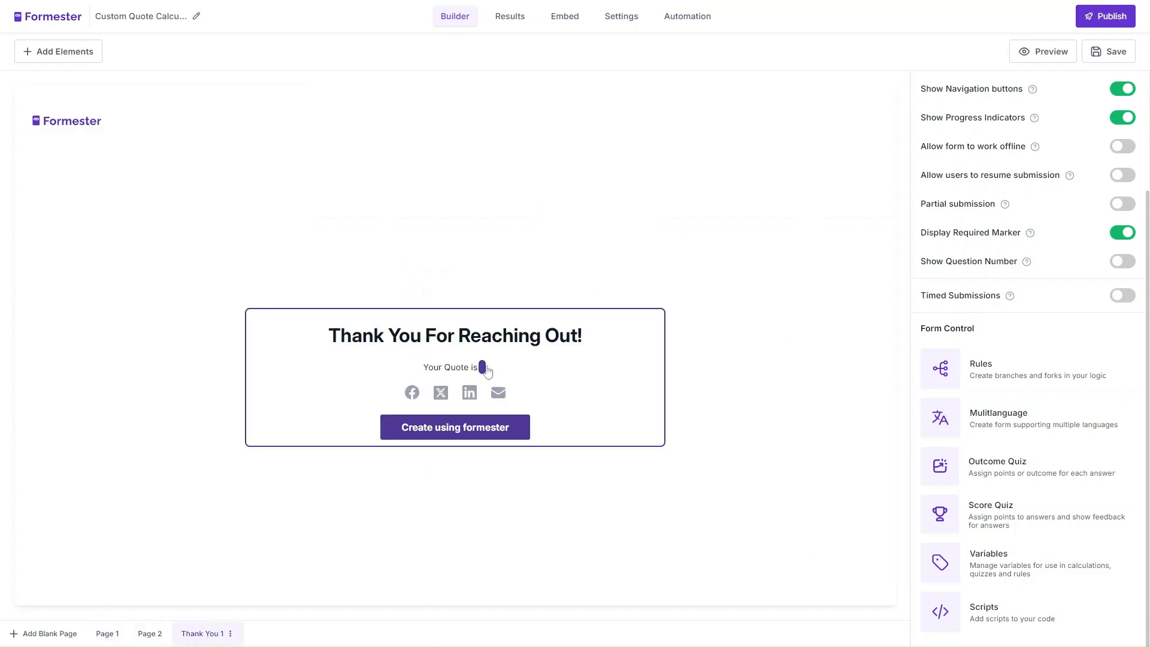
click(107, 635)
Enter the formula ( ProductA * Quantity ) in the Quote calculation field on Page 2, recalling the variable and the field
click(149, 633)
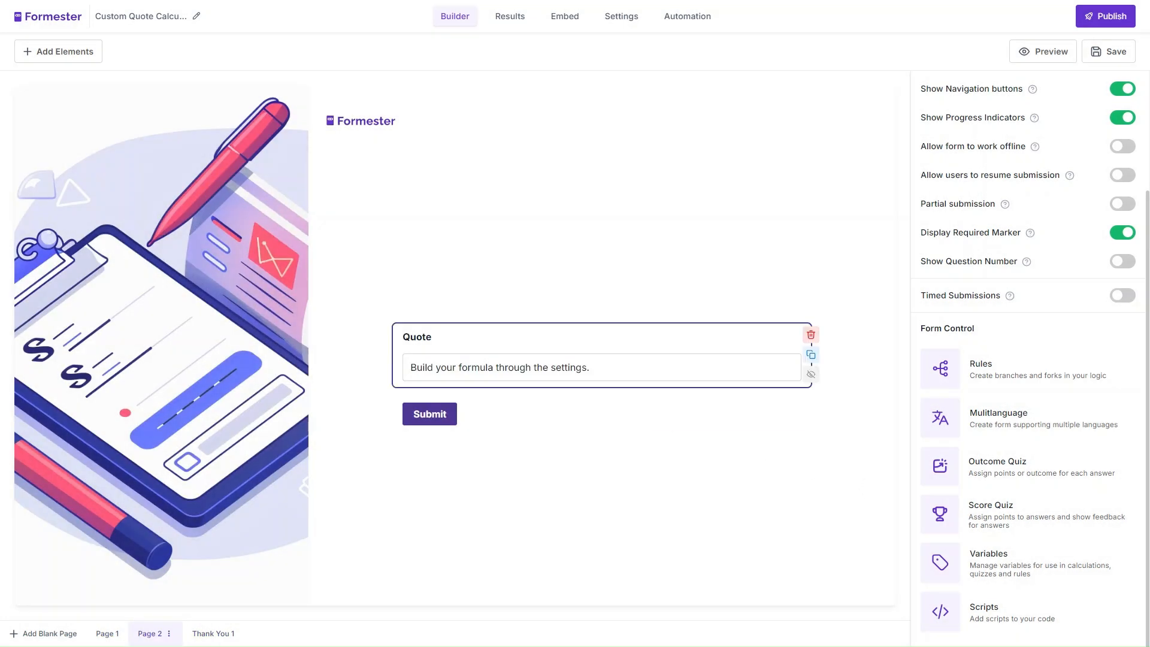
click(659, 357)
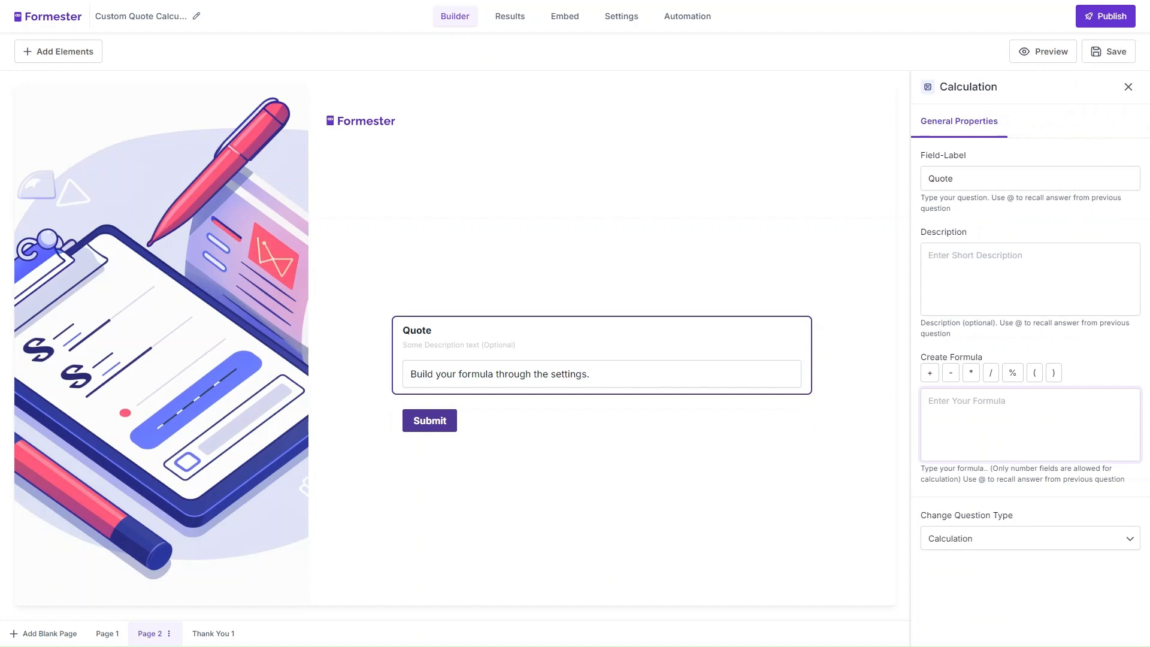
click(1035, 374)
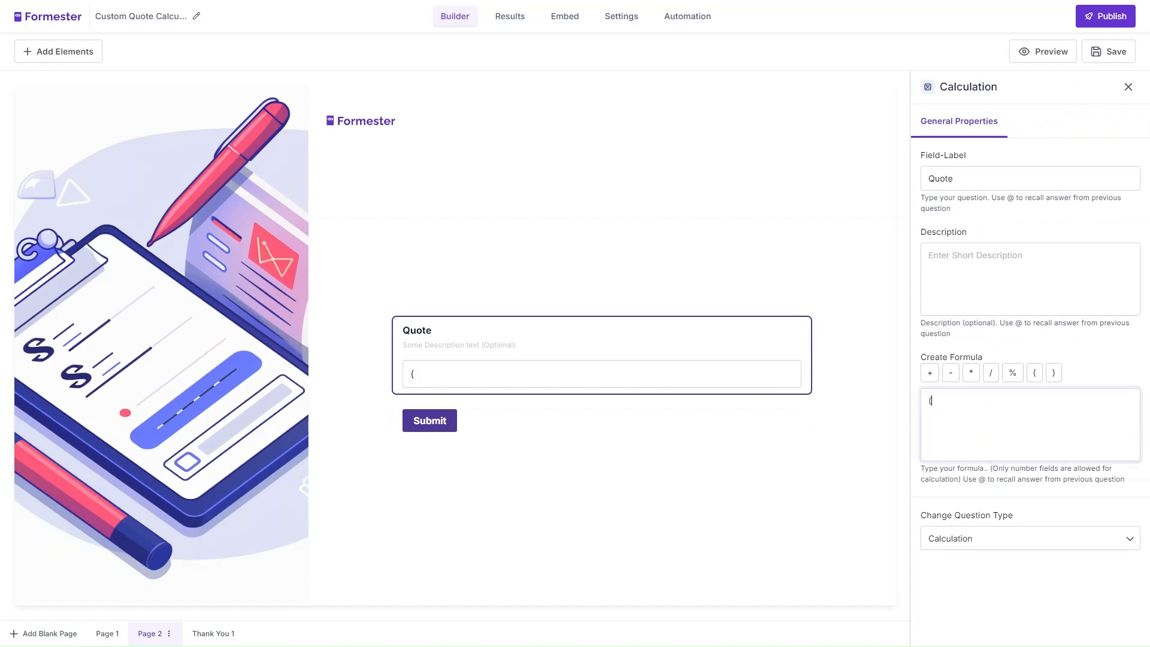
text(@)
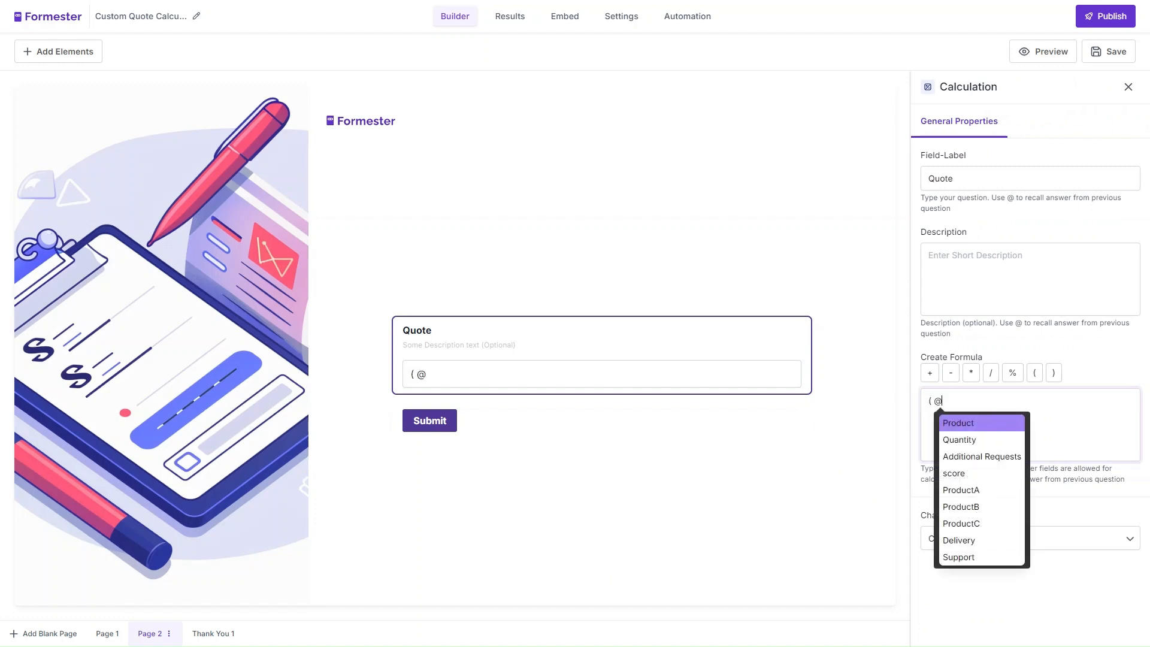
click(987, 492)
click(971, 372)
click(993, 401)
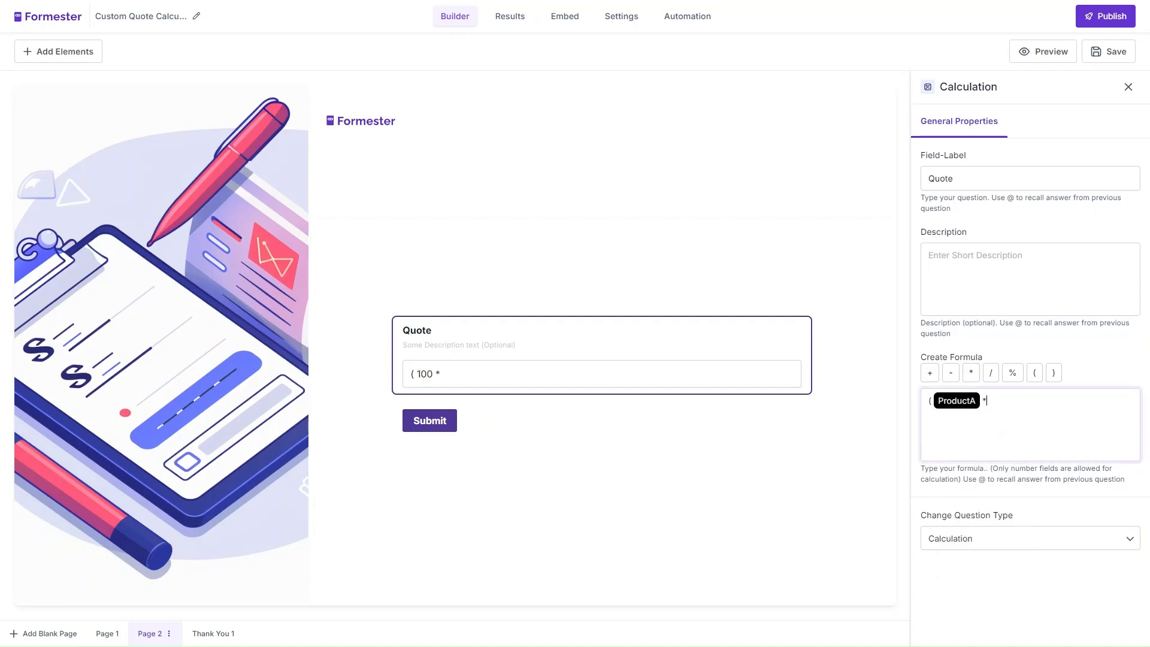
text(@)
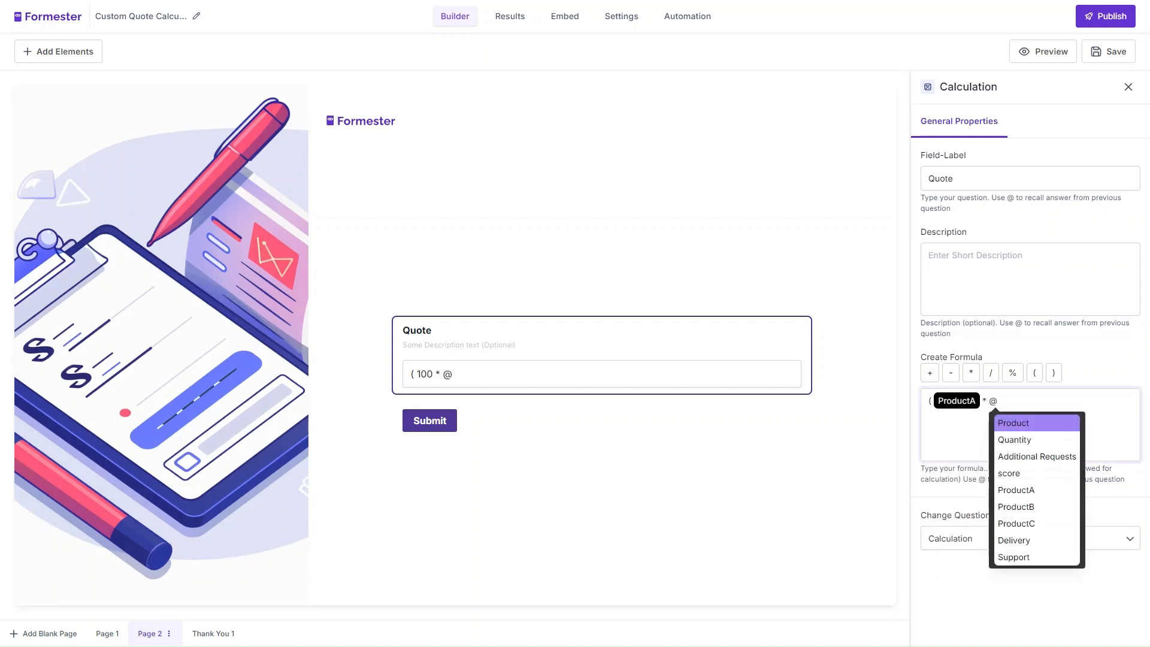
click(1013, 440)
click(1054, 372)
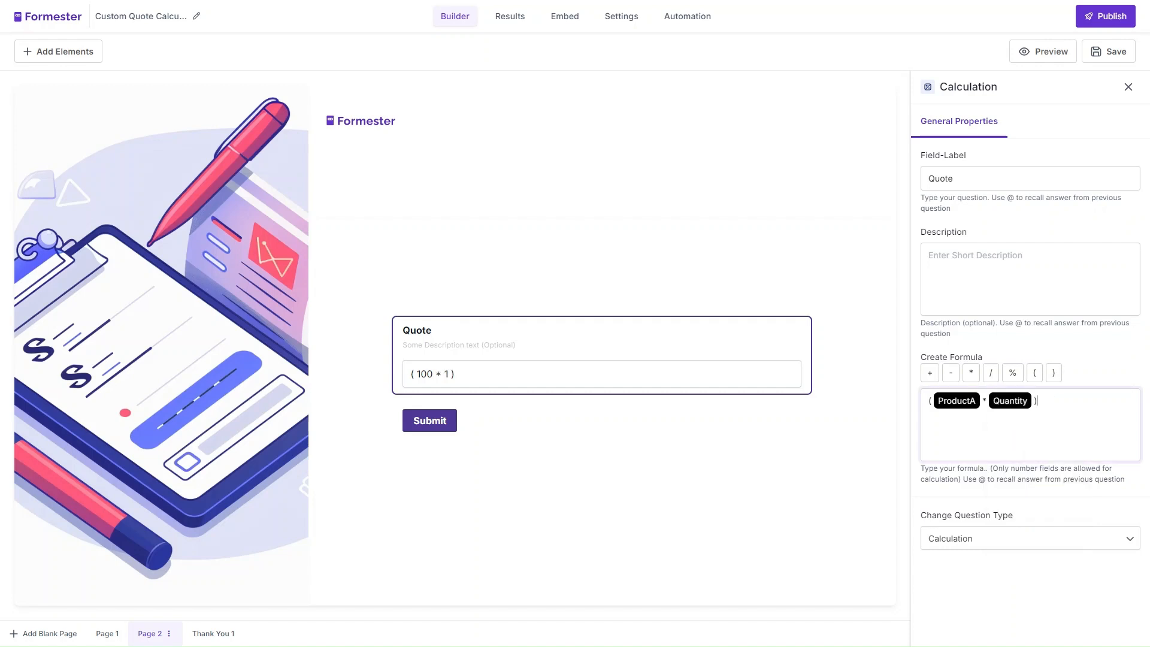
Extend the Quote formula by adding the Delivery variable after the closing parenthesis
click(930, 373)
click(1043, 401)
text(@)
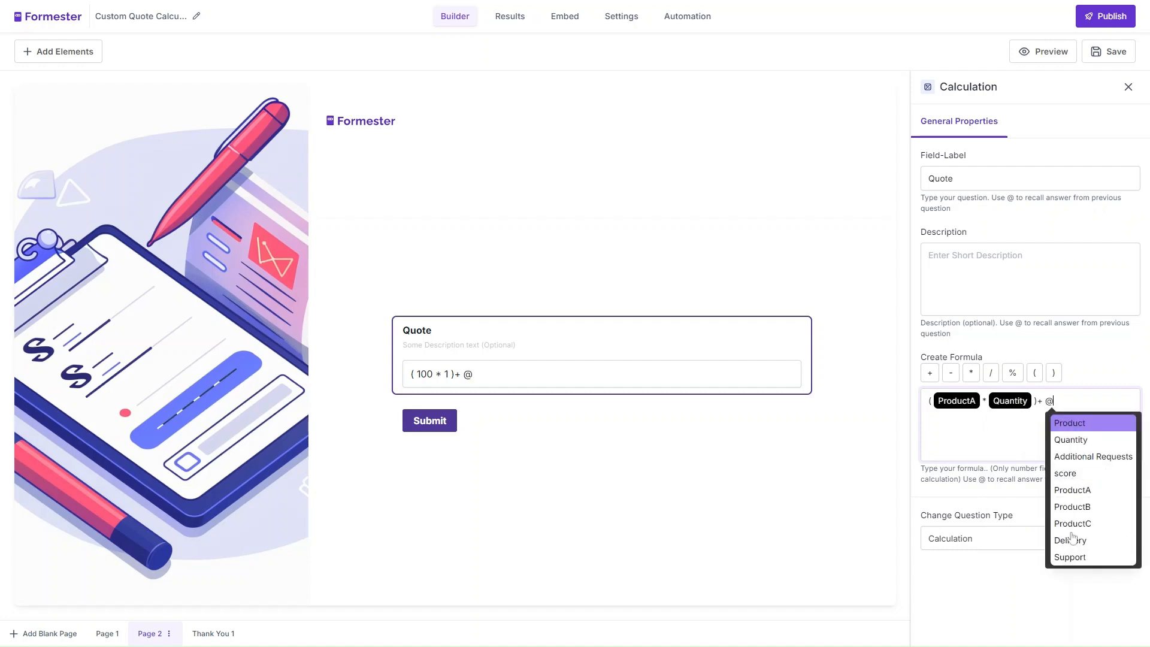
click(1071, 541)
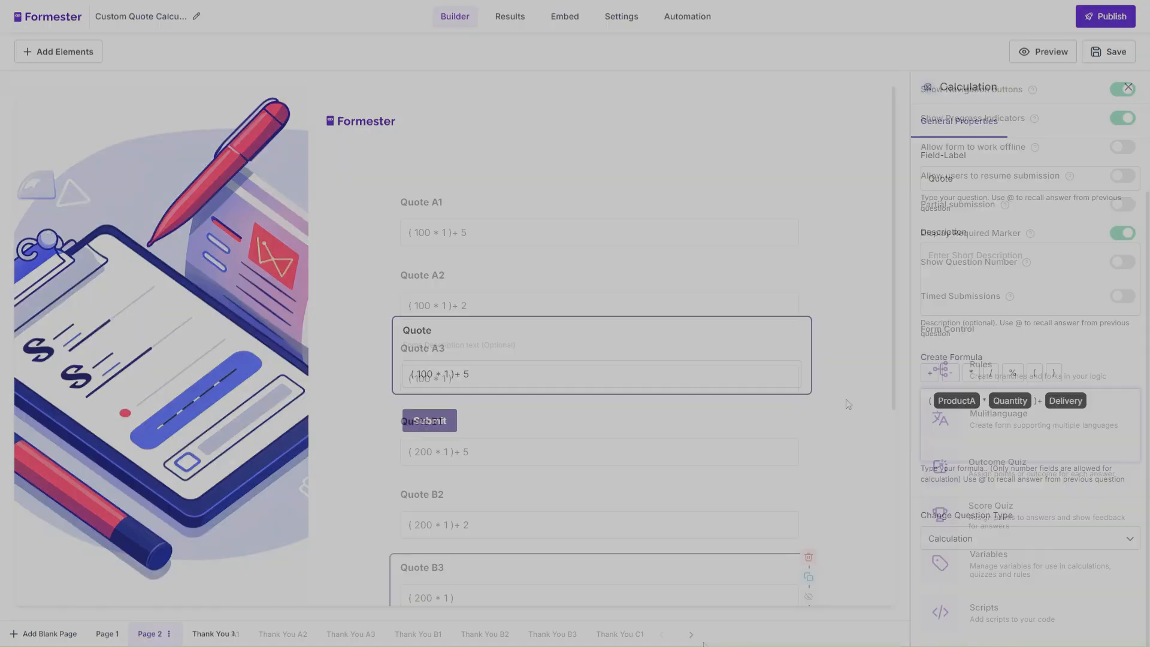
Examine the formulas of the Quote A, B and C calculation fields on Page 2
scroll(854, 446, up, 1)
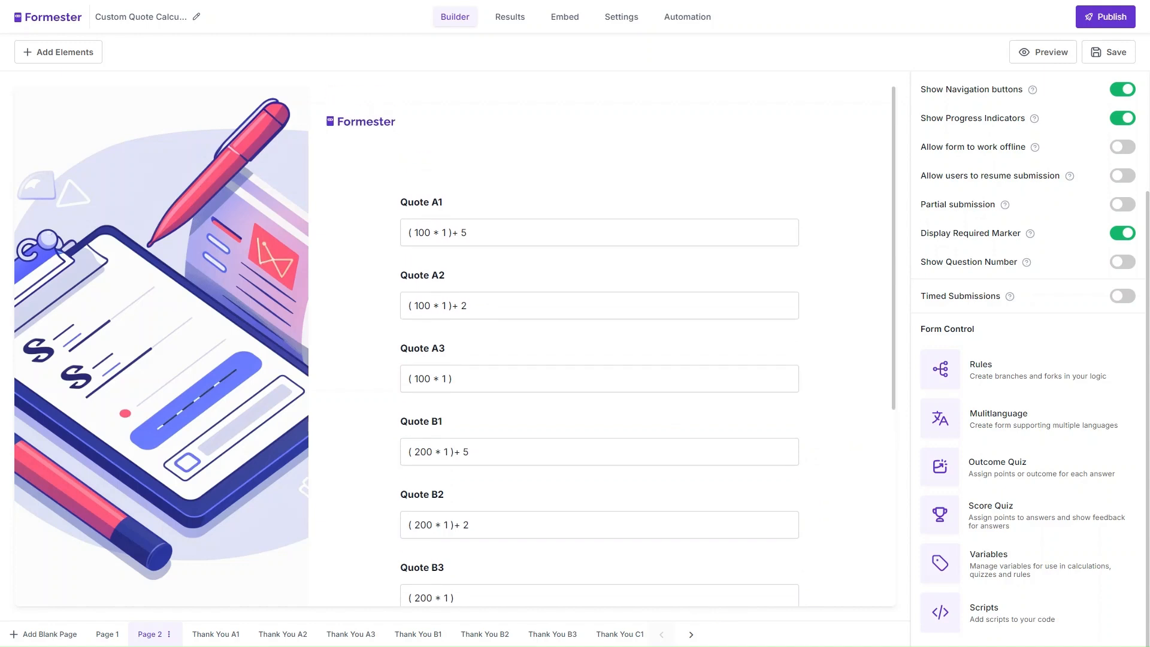
scroll(696, 424, down, 5)
scroll(695, 435, up, 5)
click(664, 218)
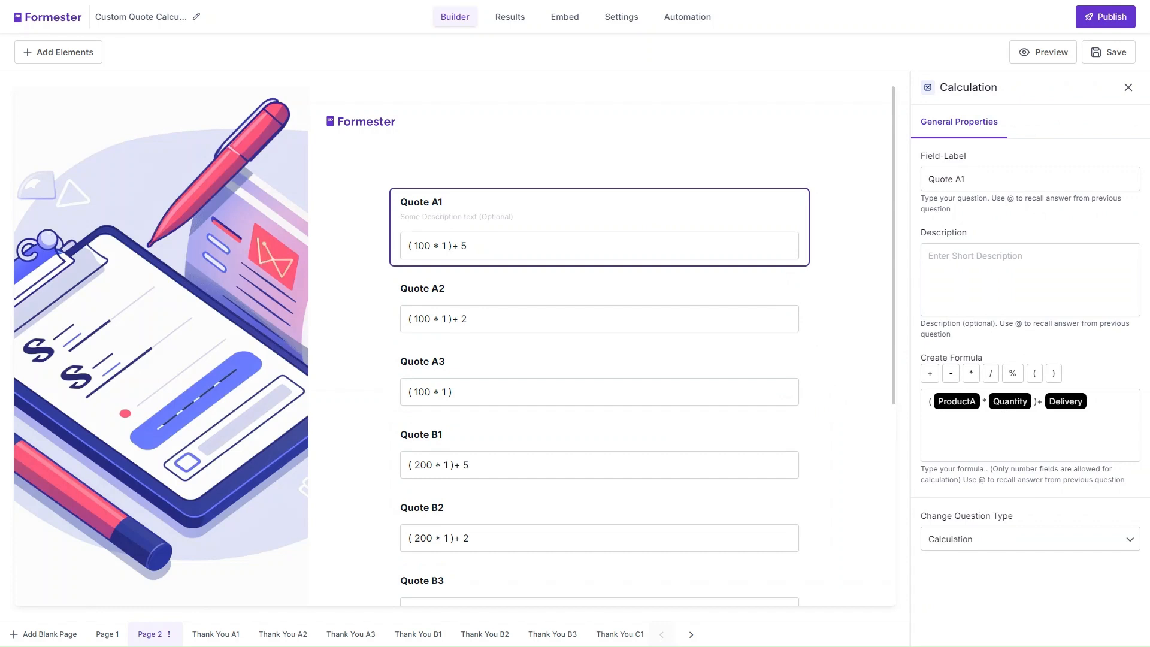
click(634, 293)
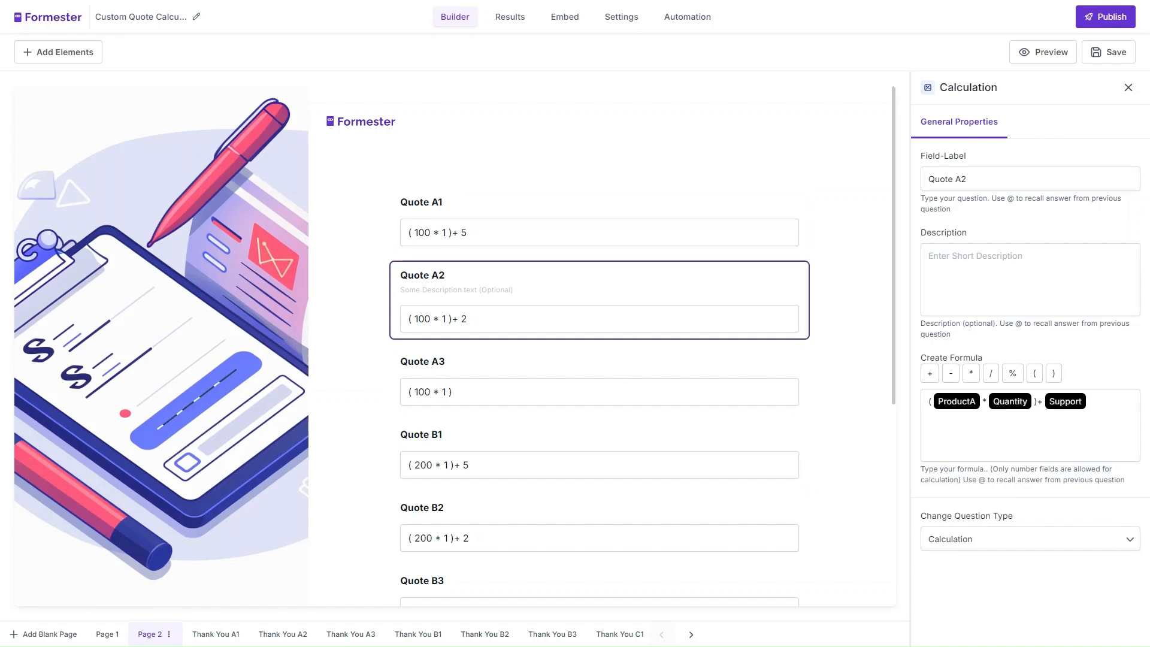
click(520, 436)
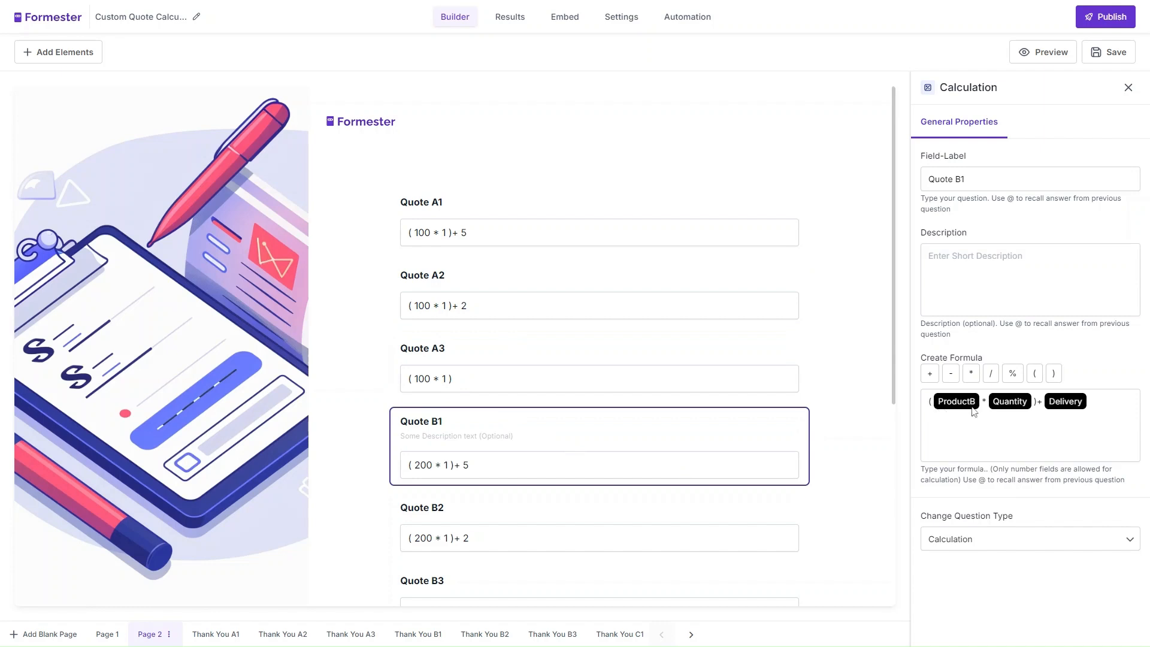
click(470, 510)
scroll(469, 473, down, 1)
scroll(479, 474, down, 1)
click(496, 470)
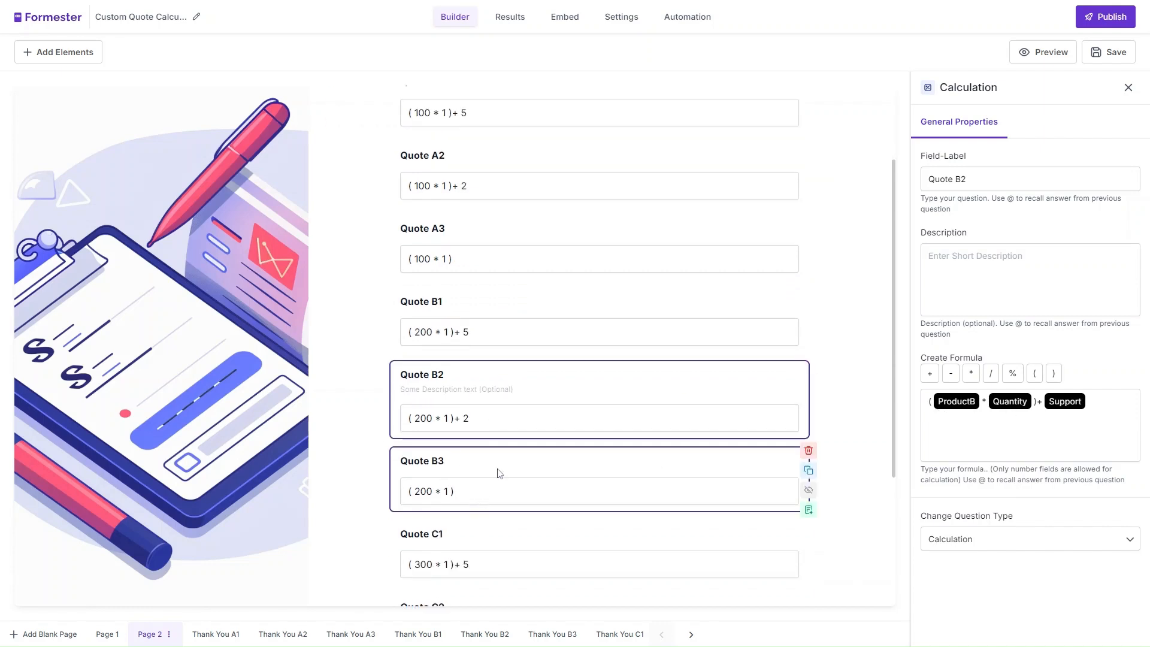
click(1037, 402)
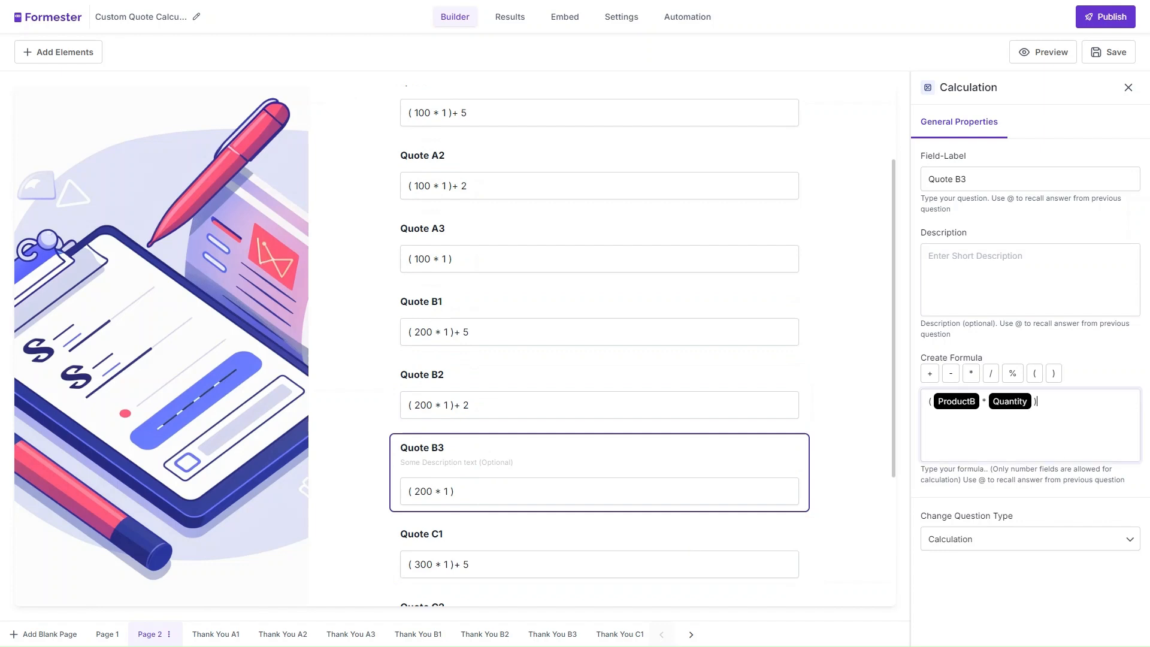
scroll(462, 473, down, 3)
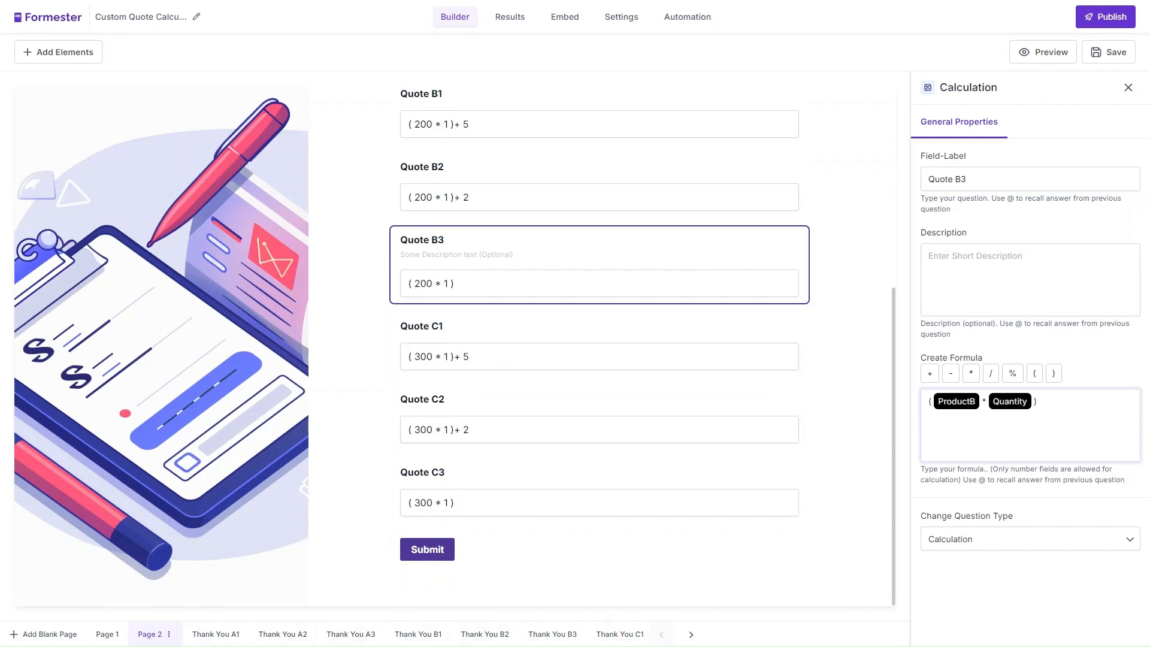
Hide all nine calculation fields on Page 2, from Quote A1 through Quote C3
scroll(779, 510, up, 5)
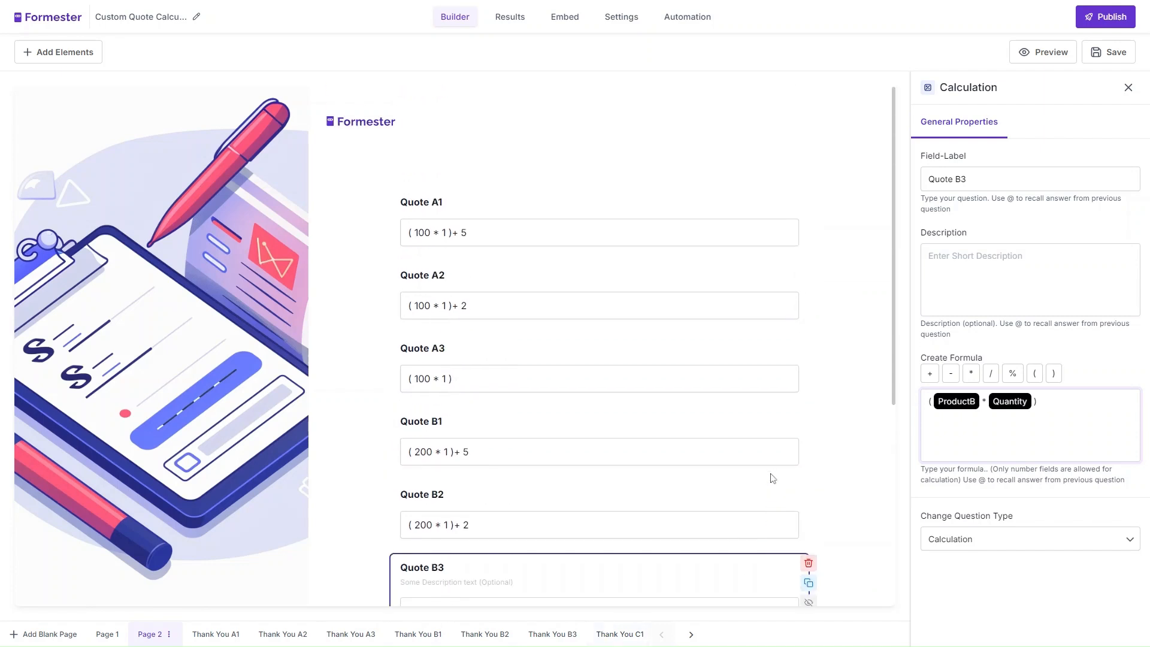
click(809, 232)
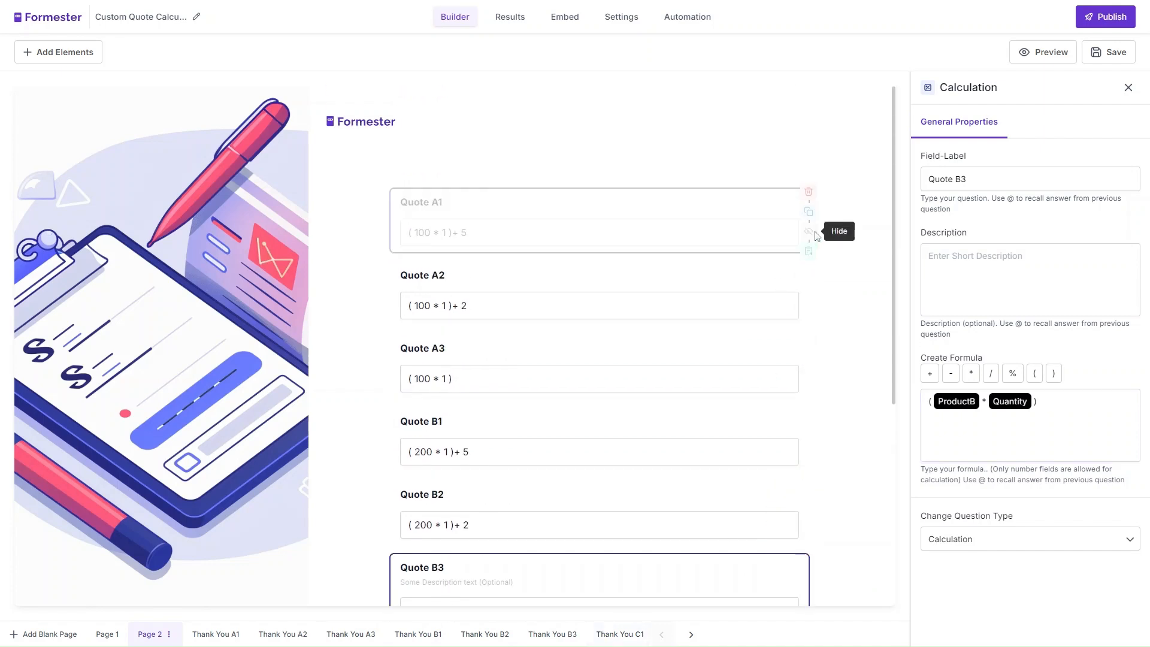
click(810, 305)
click(809, 378)
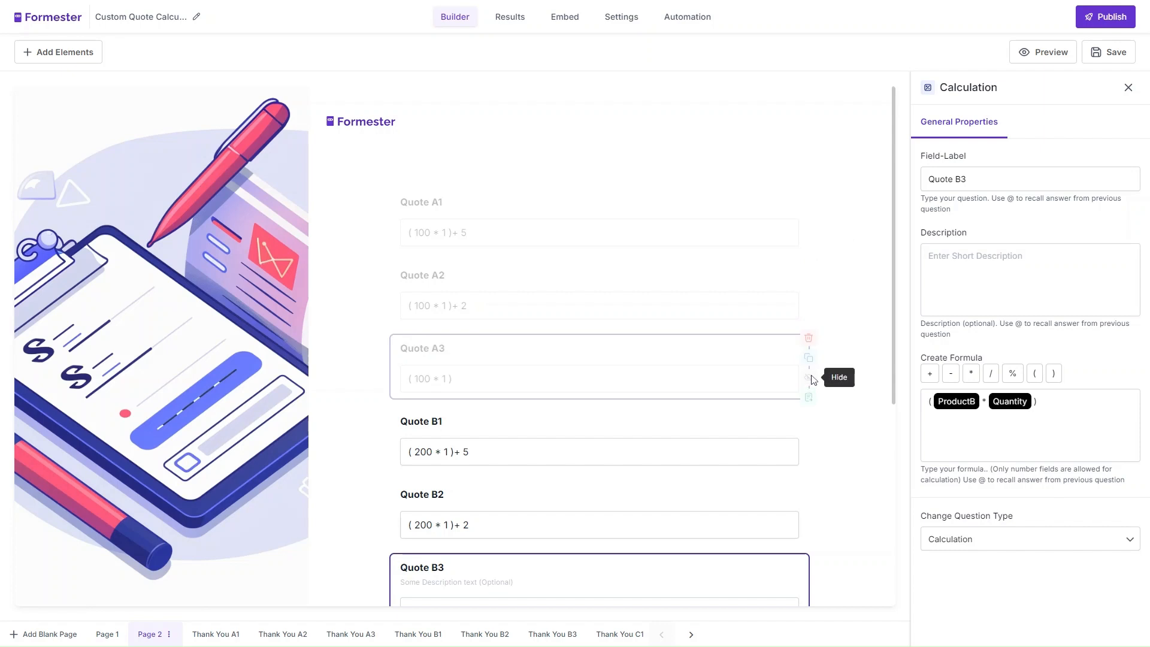
scroll(809, 383, down, 2)
click(810, 330)
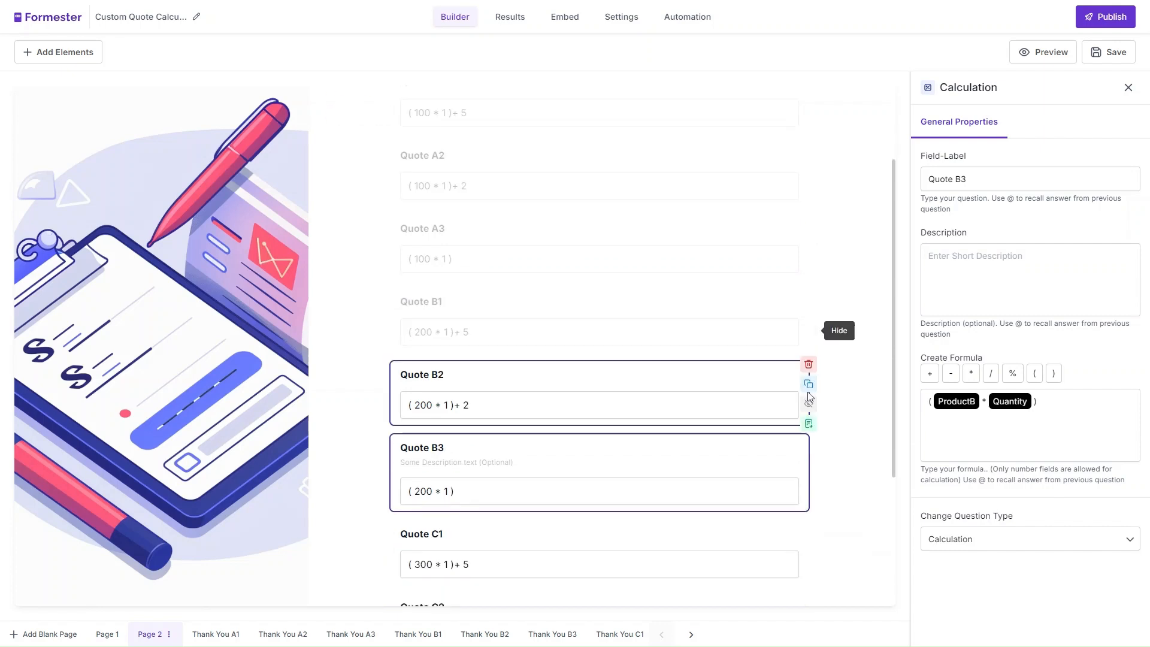
click(810, 403)
click(808, 482)
scroll(808, 473, down, 3)
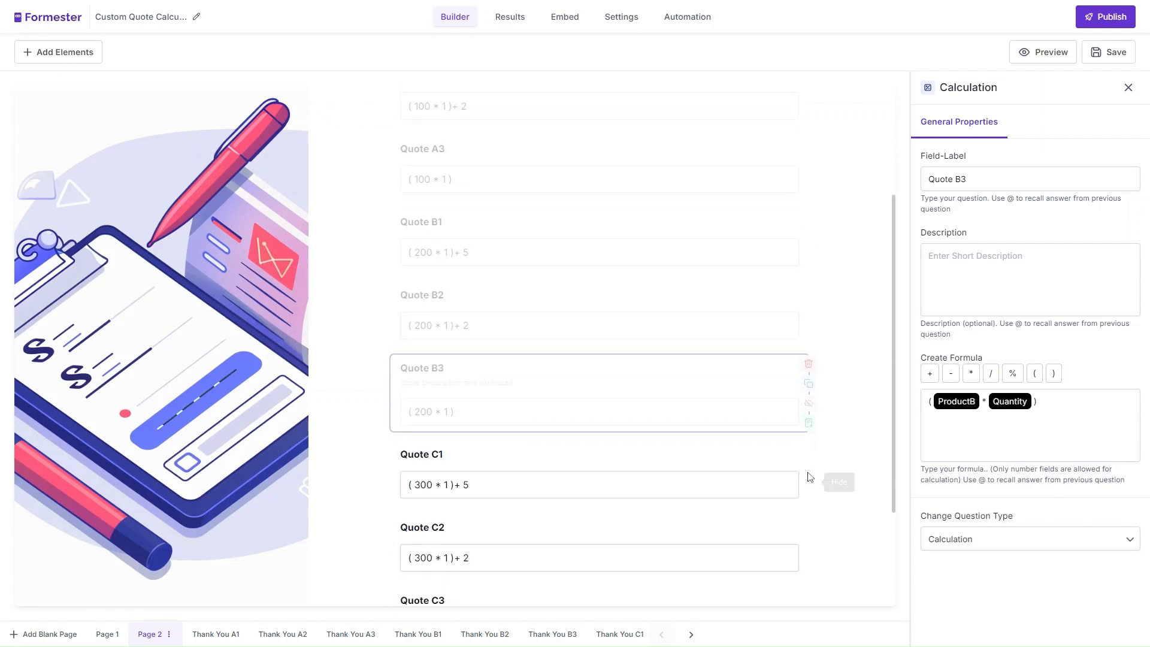
click(808, 459)
scroll(808, 462, down, 1)
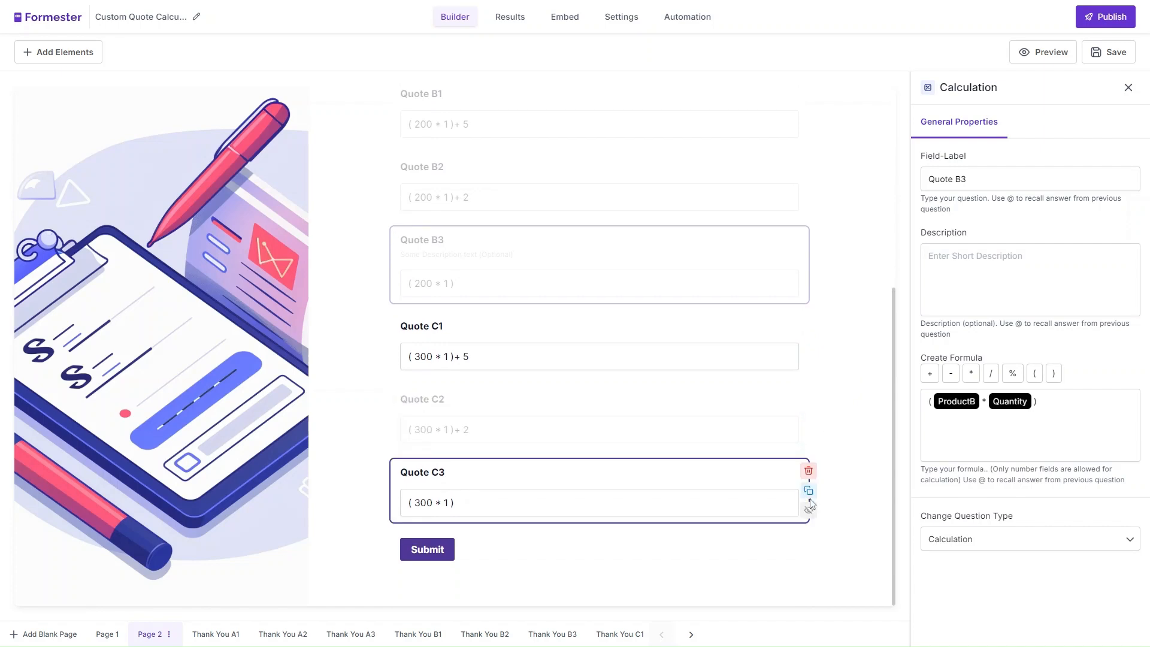
click(808, 511)
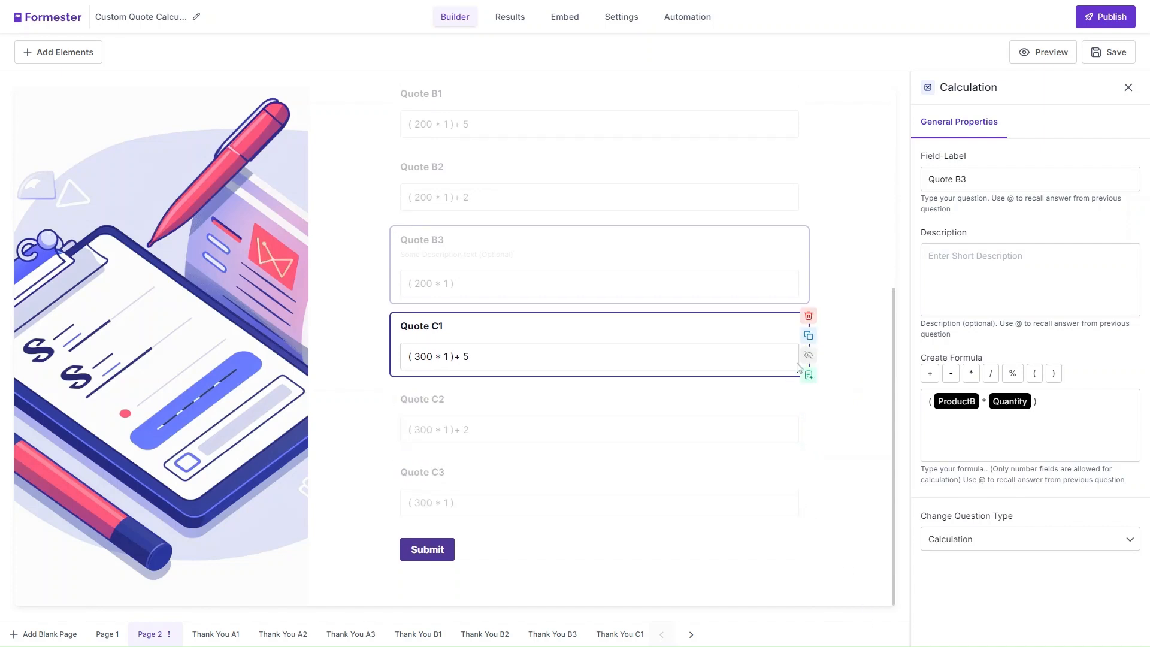
click(808, 355)
scroll(691, 454, up, 6)
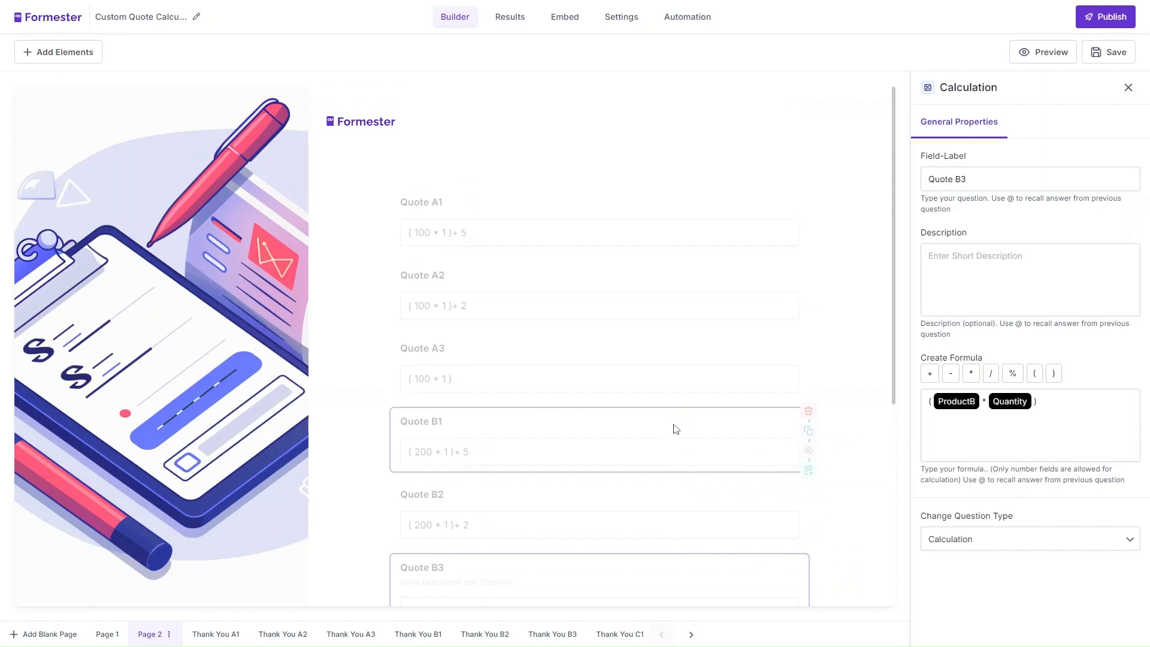
scroll(712, 215, down, 5)
Add a branching rule with the condition that Product Is Equal To Product A
click(1128, 87)
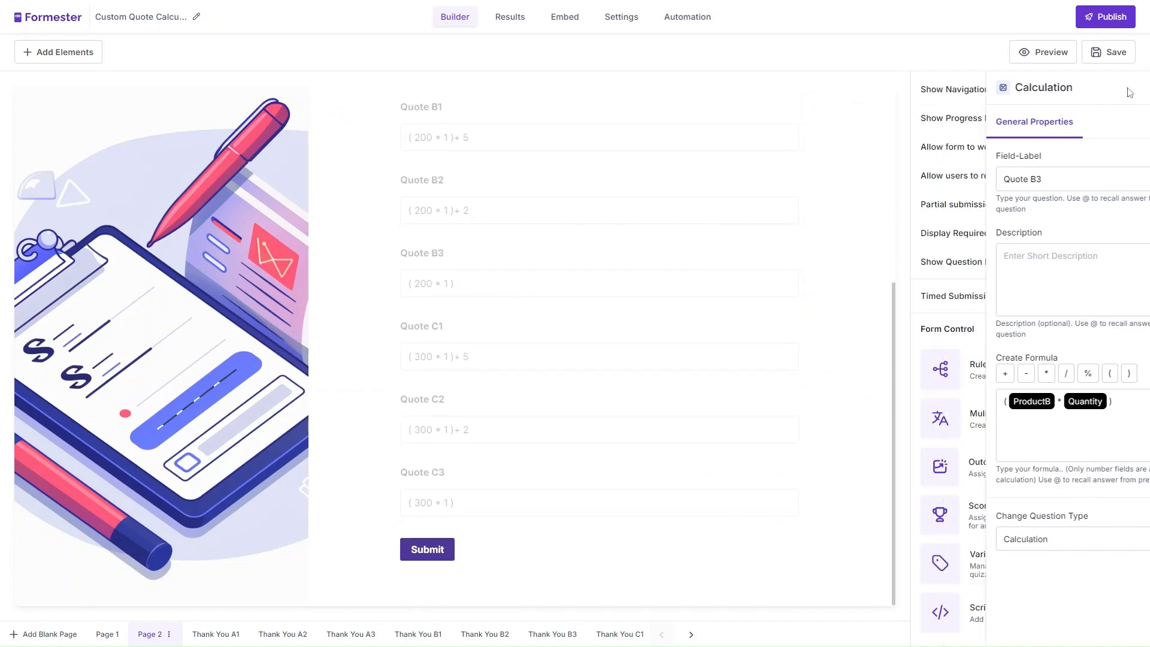
click(993, 374)
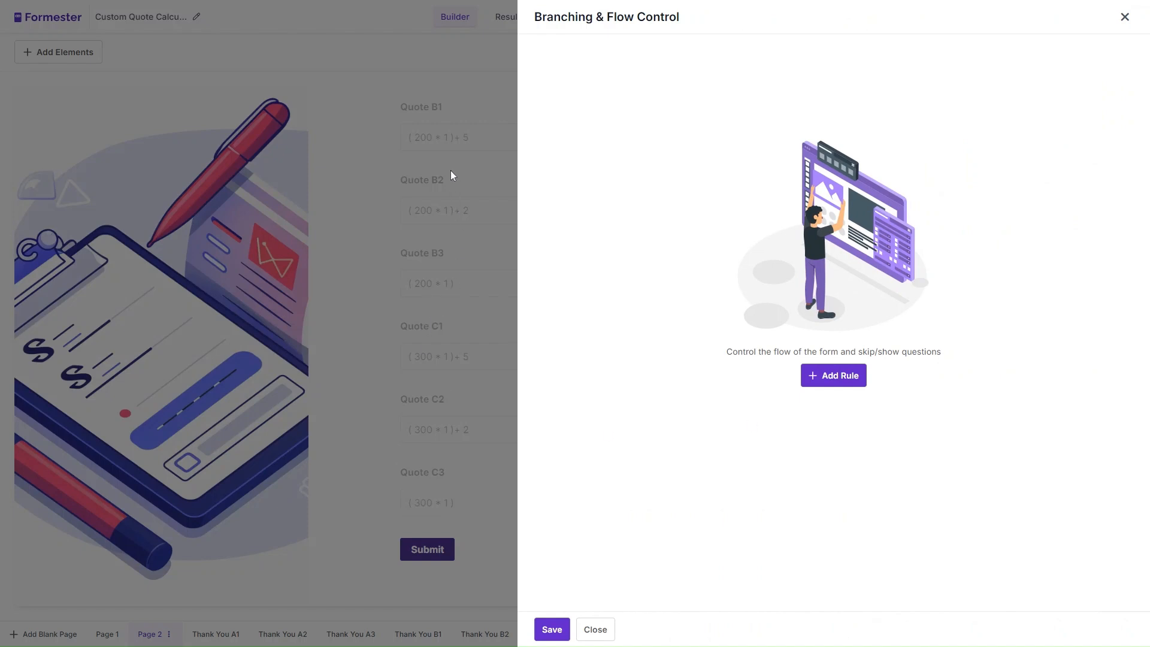
click(855, 381)
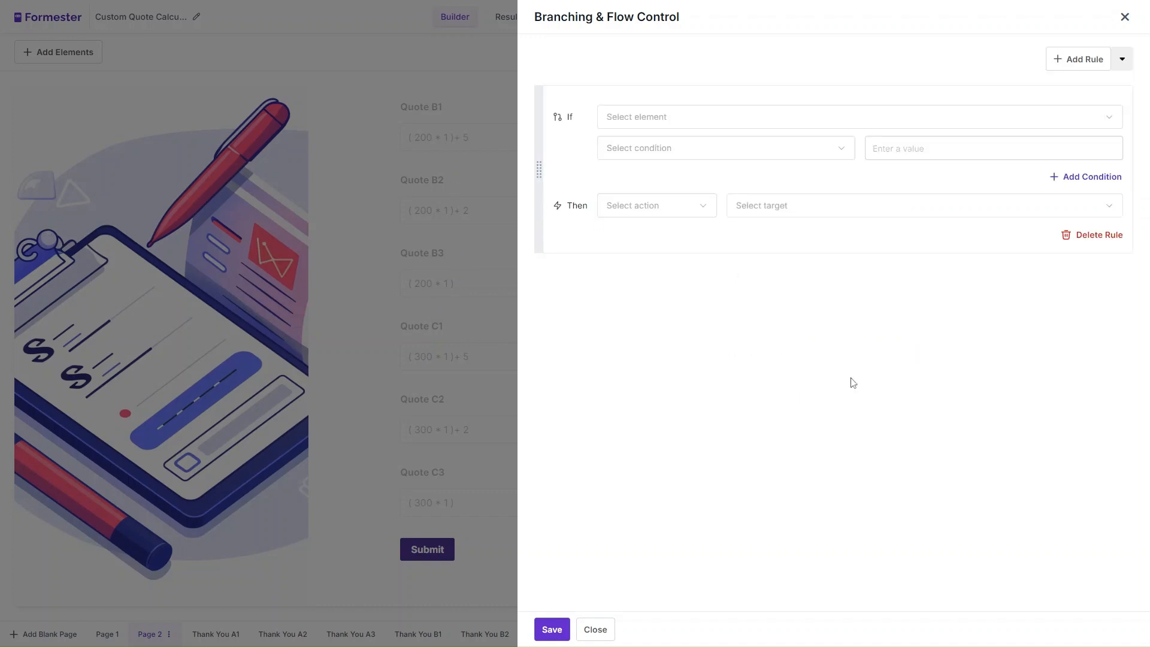
click(684, 122)
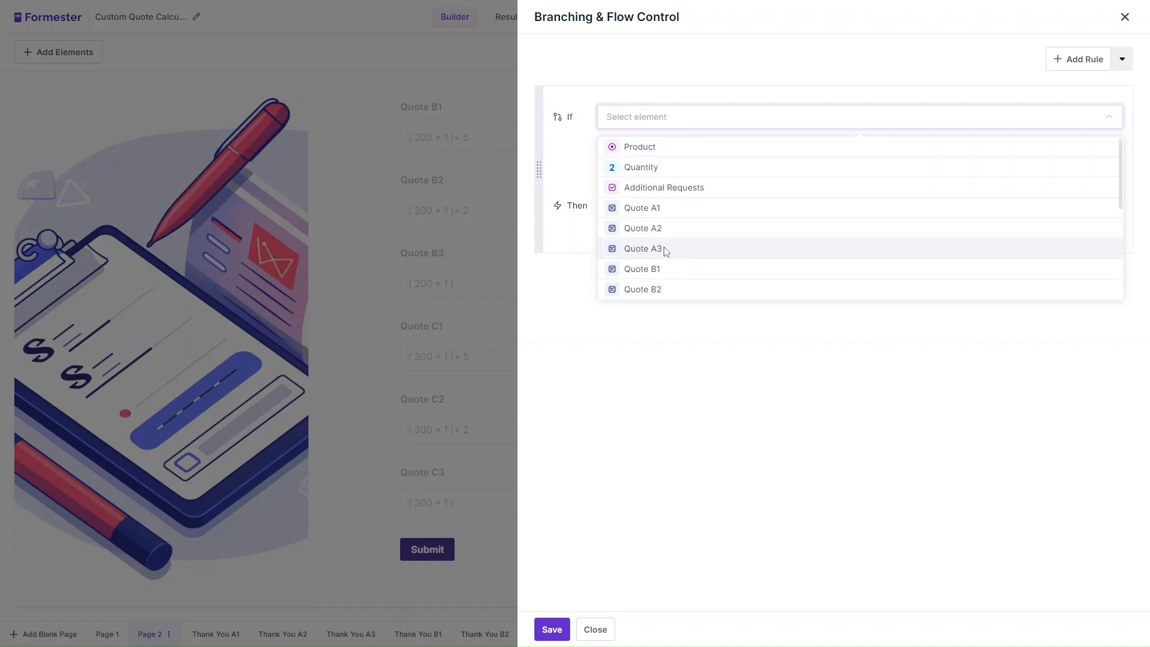
click(663, 147)
click(766, 148)
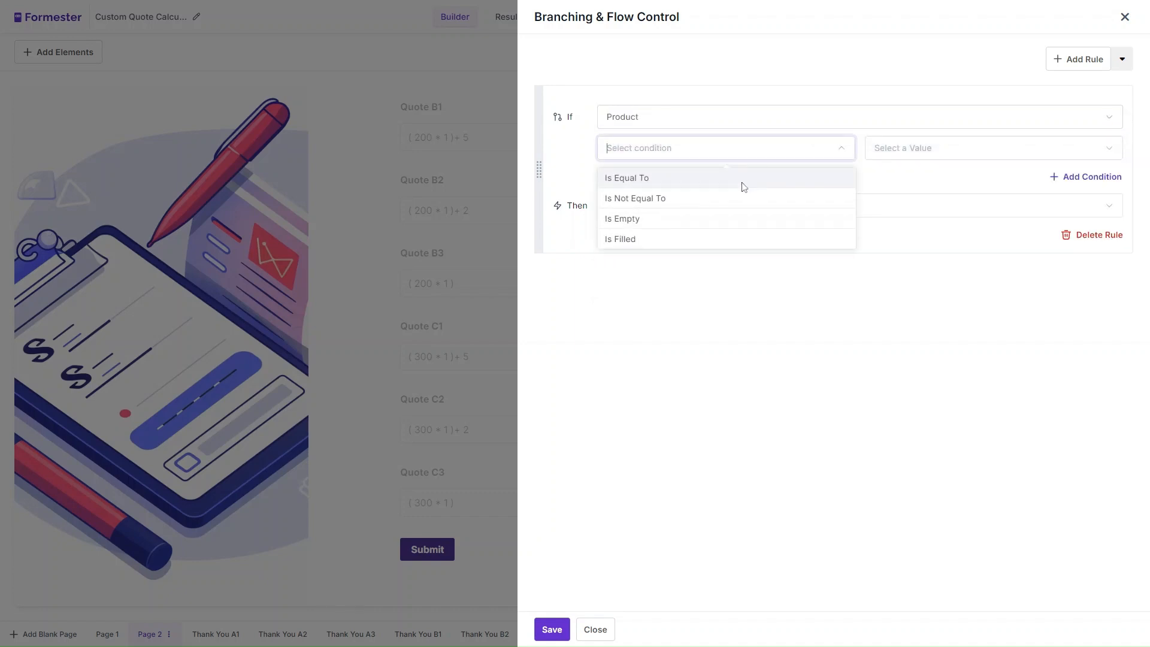
click(743, 187)
click(983, 148)
click(917, 179)
Add an AND condition to the rule requiring Additional Requests Is Equal To Expedited Delivery
click(1087, 177)
click(688, 184)
click(687, 182)
click(680, 220)
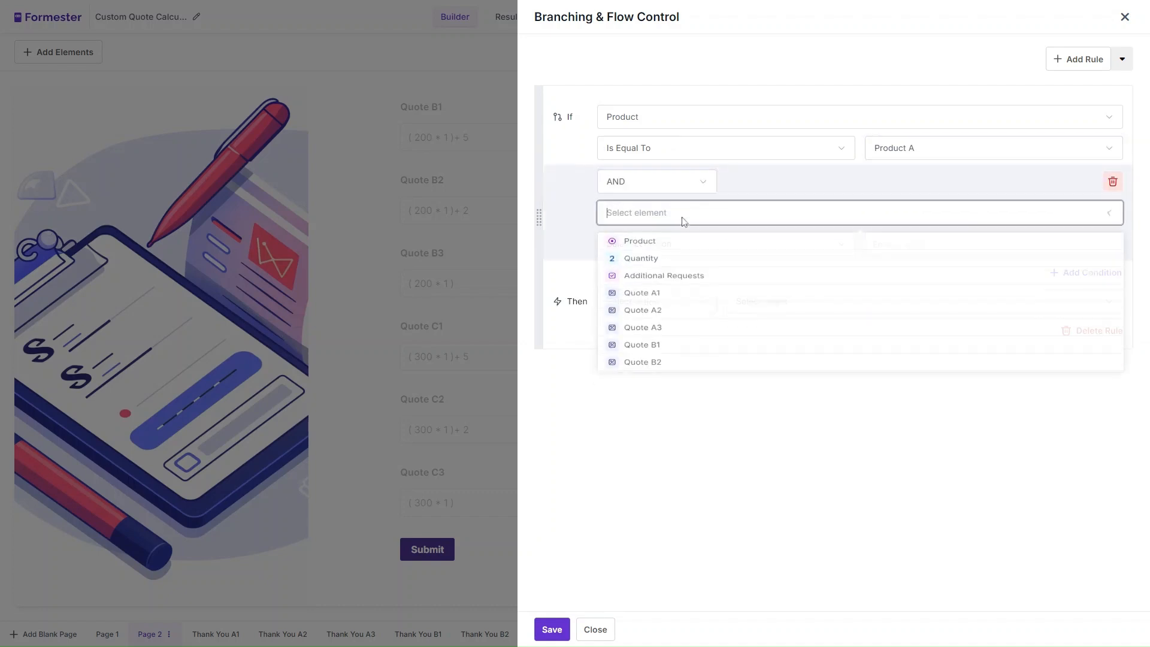
click(669, 283)
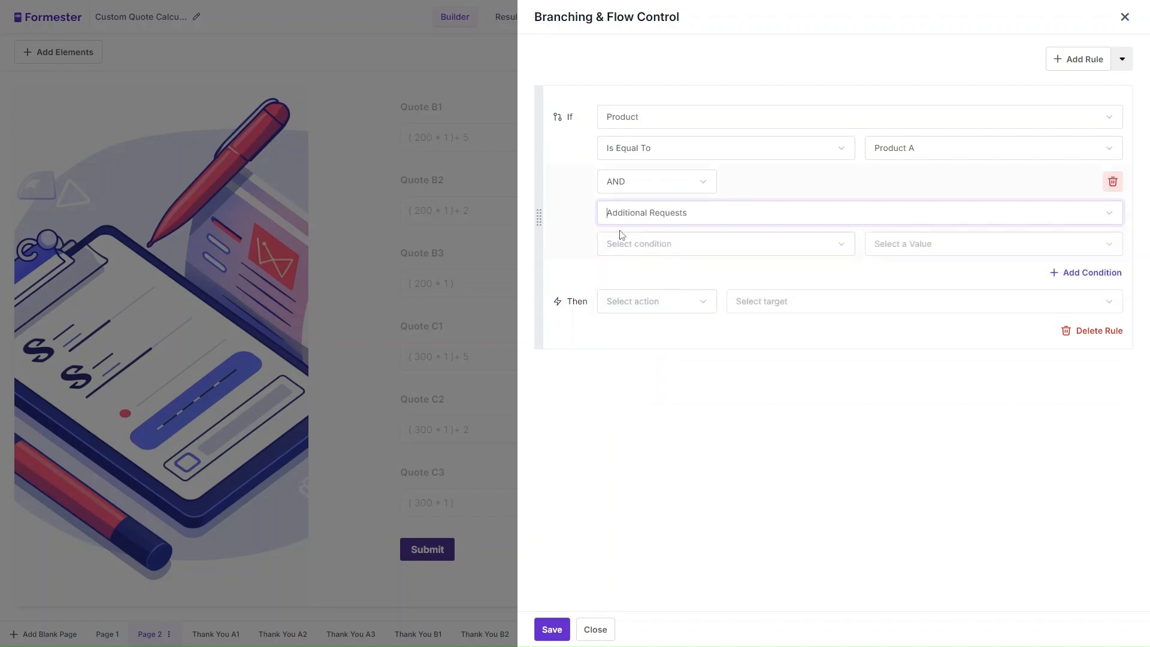
click(654, 250)
click(642, 275)
click(923, 249)
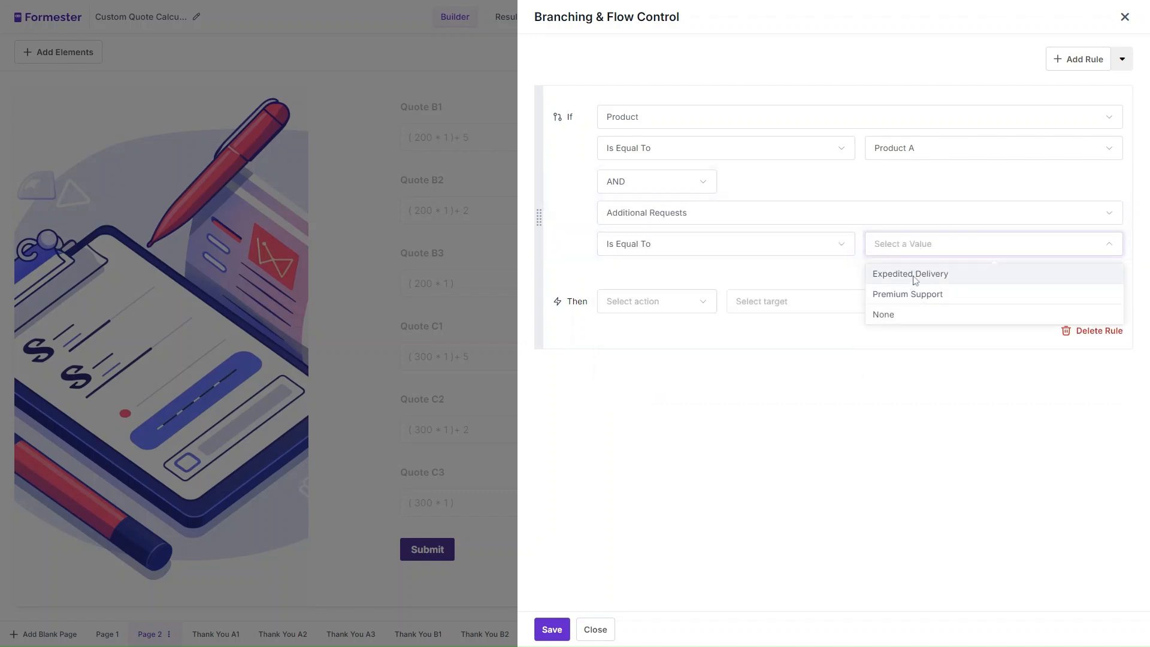
click(914, 275)
Set the rule's action to Show Different Thank You Page with Thank You A1 as the target
click(642, 302)
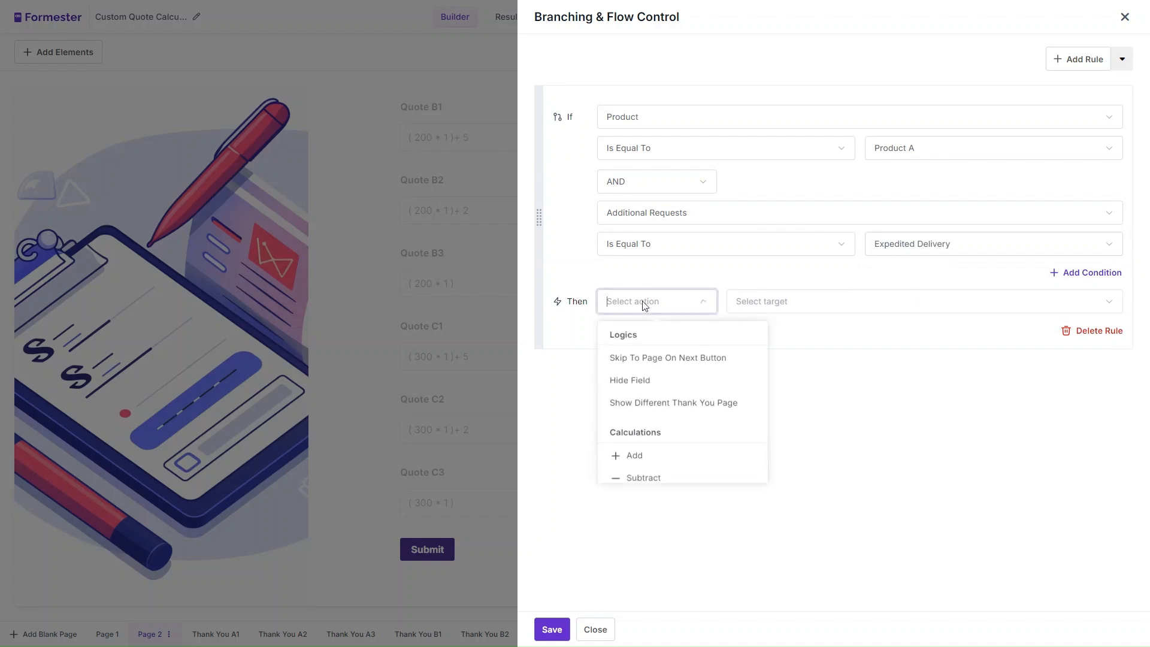
click(650, 406)
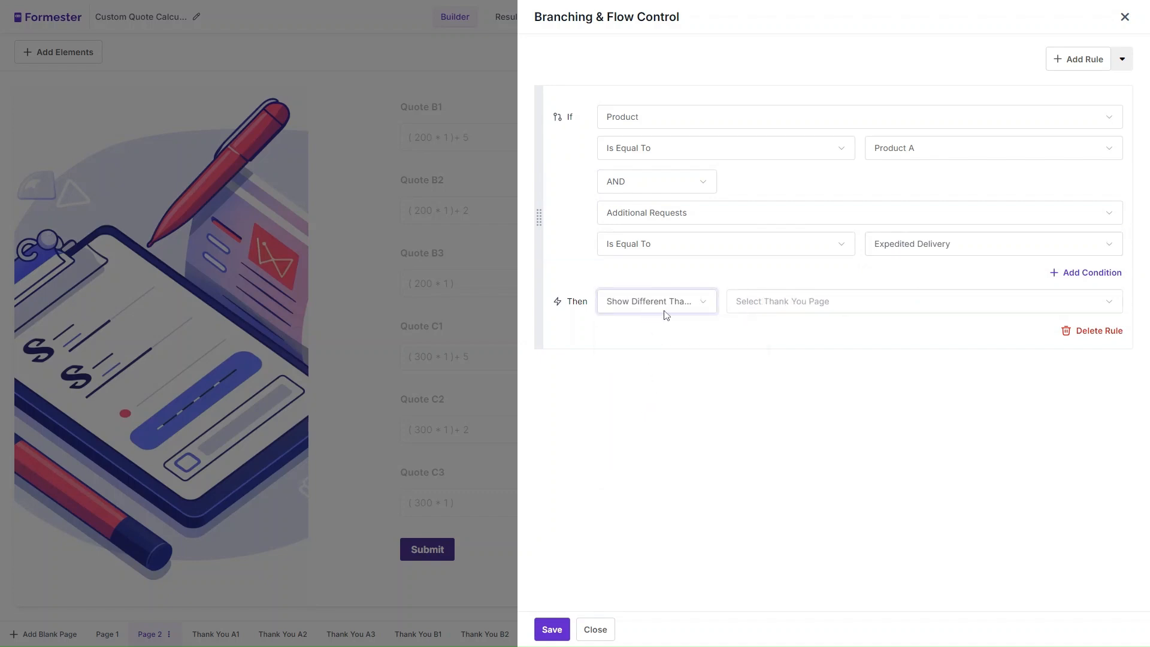
click(827, 312)
click(814, 334)
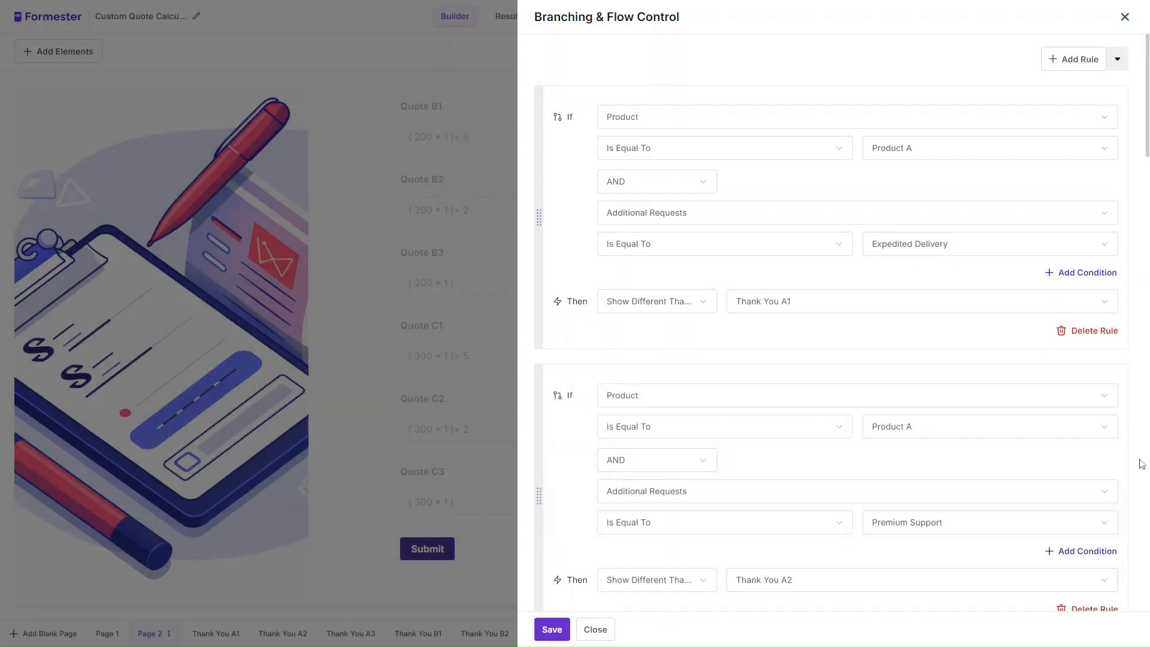
Review the rules for every product and additional request combination, then save the rules and the form
scroll(1054, 432, down, 15)
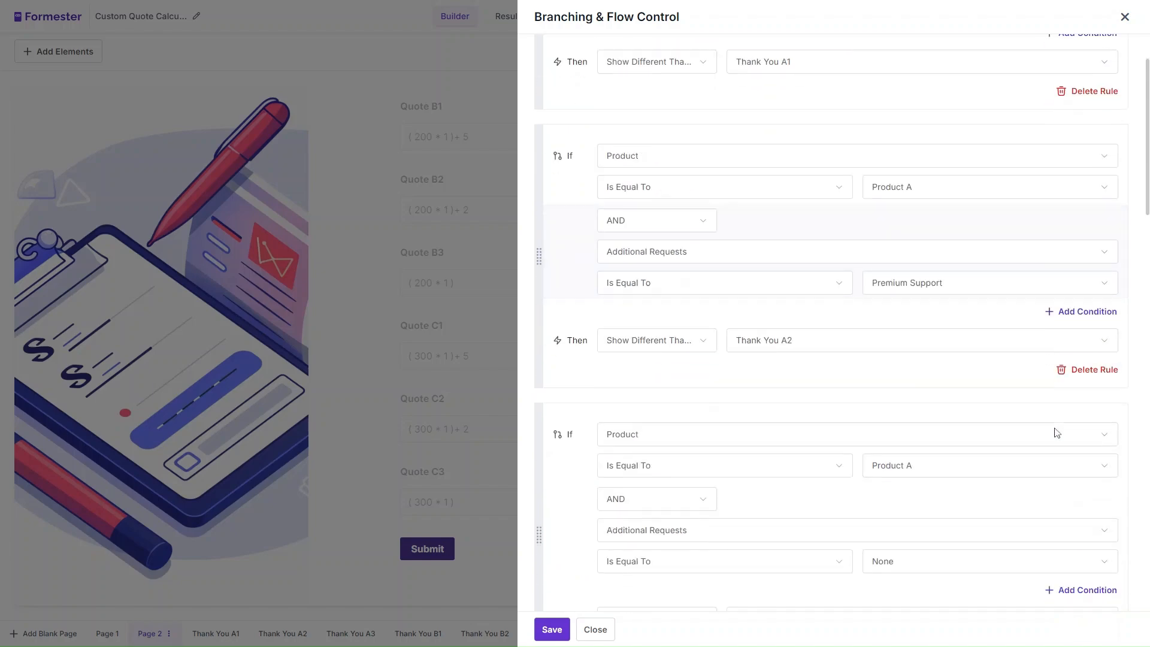
scroll(1054, 431, down, 15)
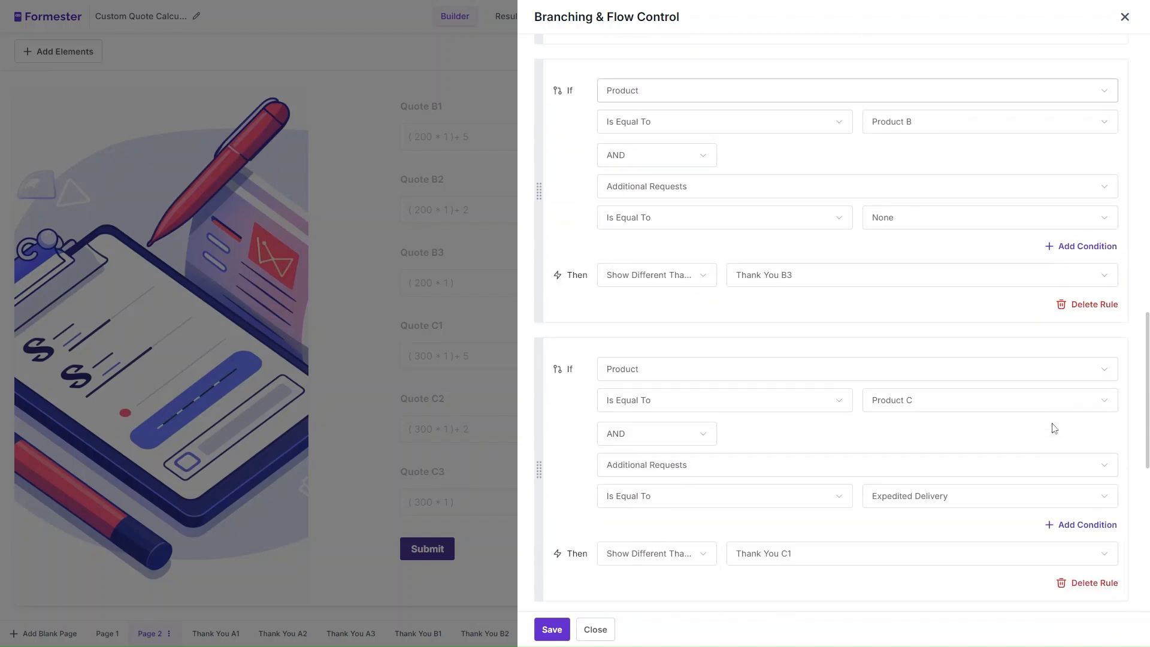
scroll(1040, 439, up, 5)
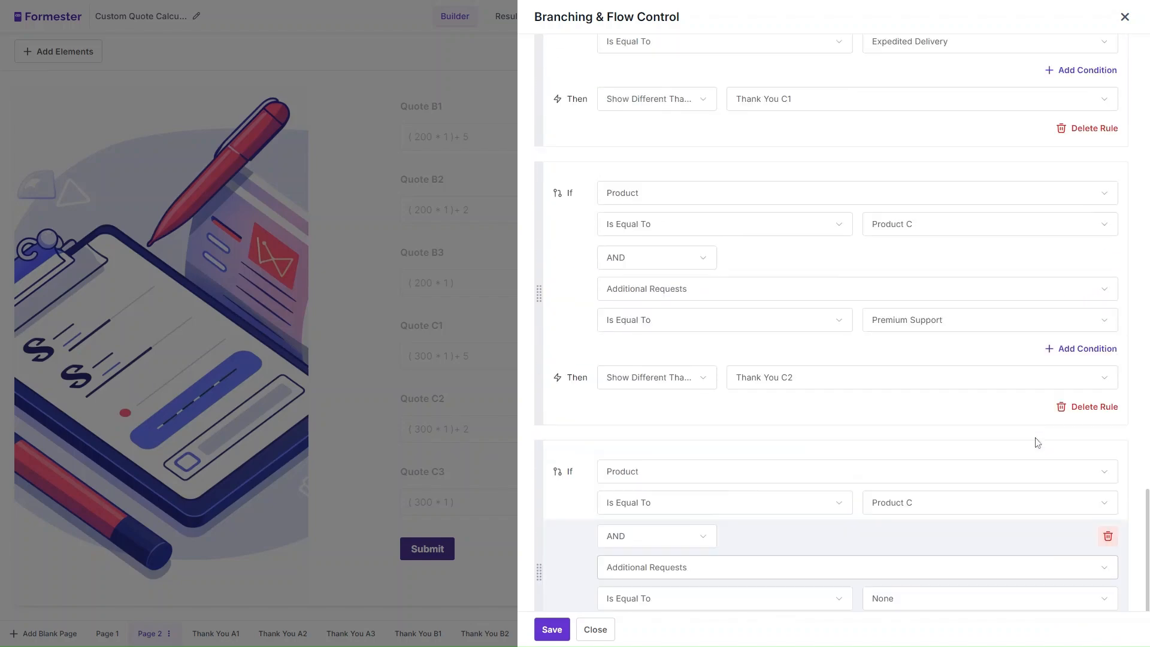
click(559, 638)
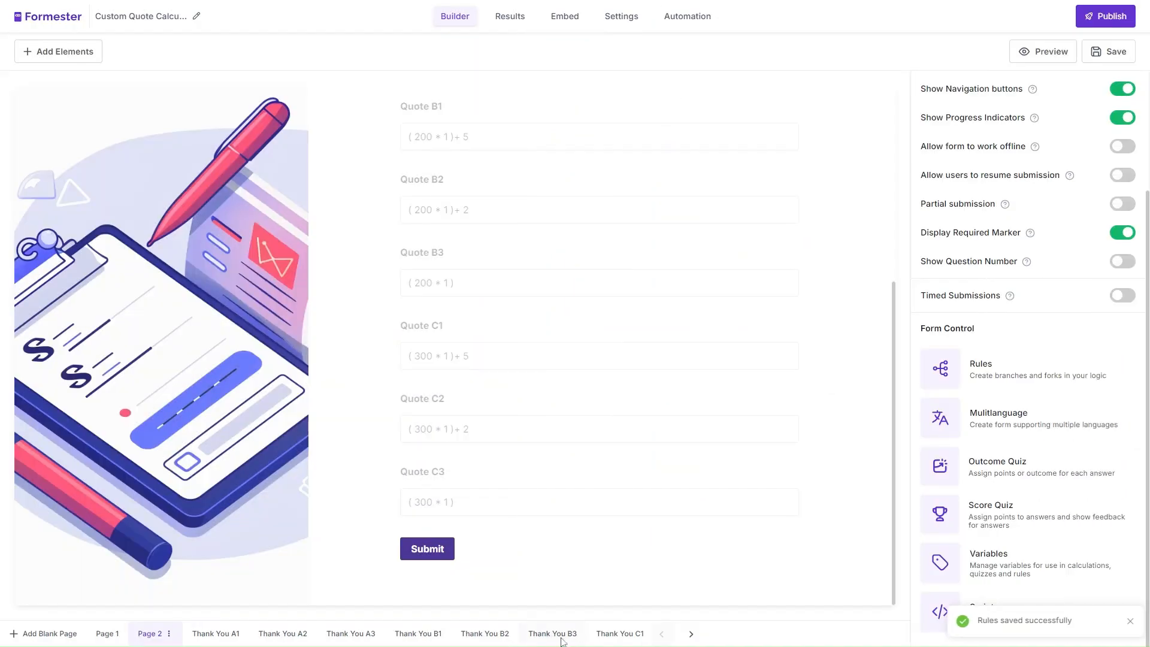
click(1117, 59)
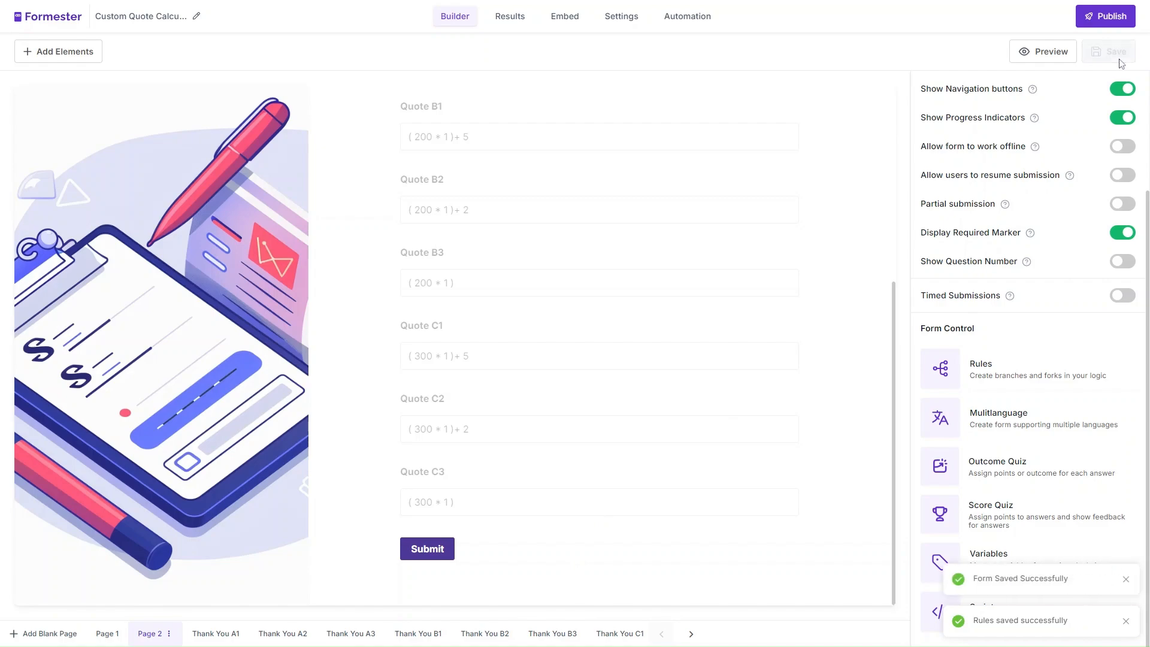
Publish the form and open its unique share link
click(1113, 23)
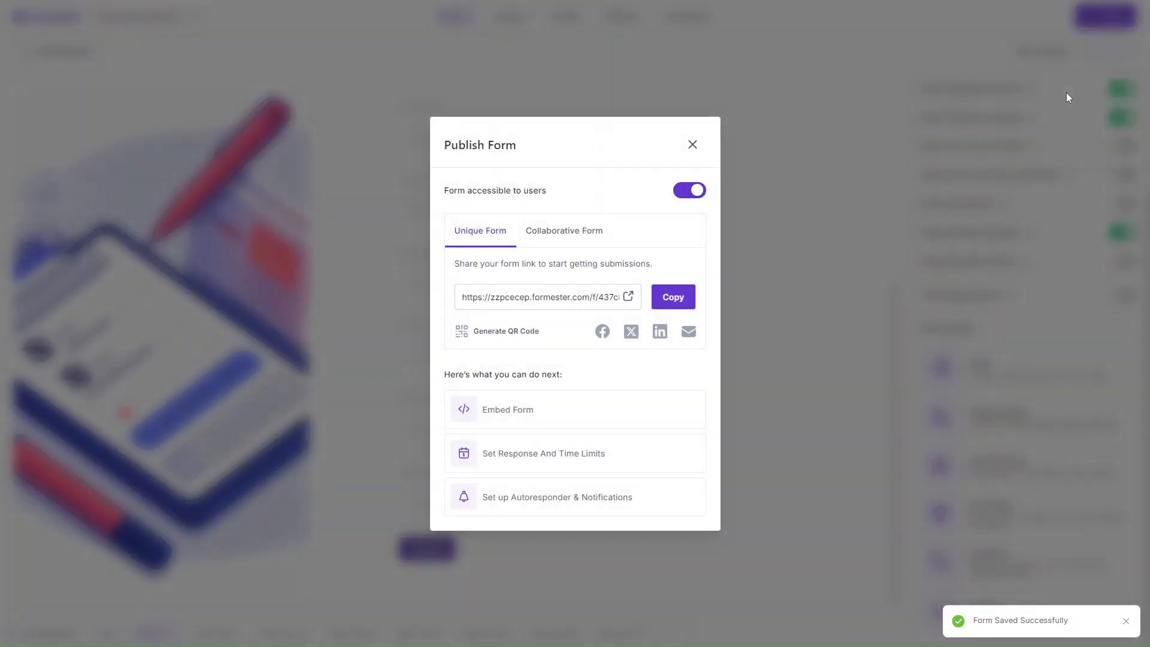
click(630, 297)
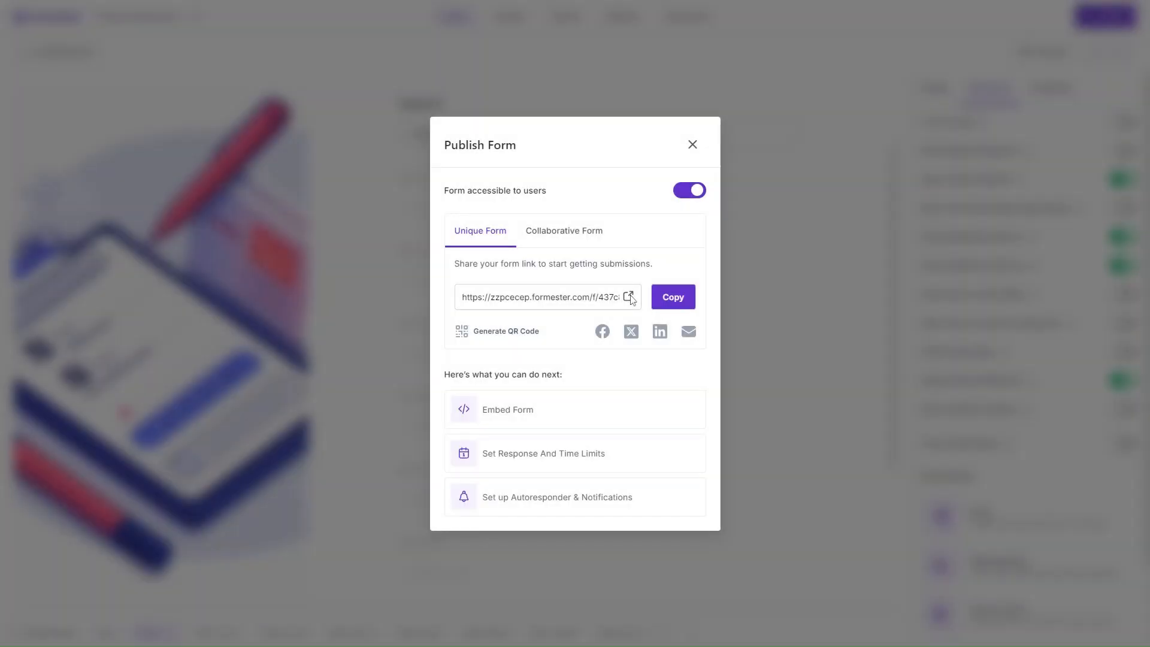
click(629, 297)
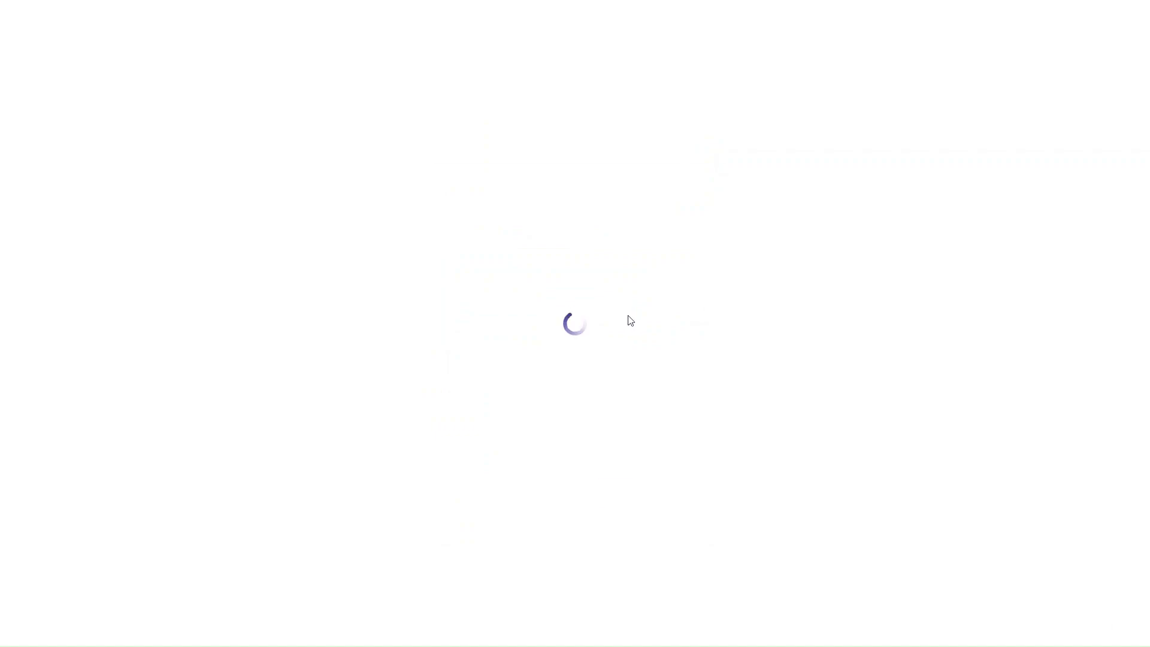
Submit a test response with Product A, quantity 3 and Expedited Delivery, and check the quote on the thank-you page
click(622, 293)
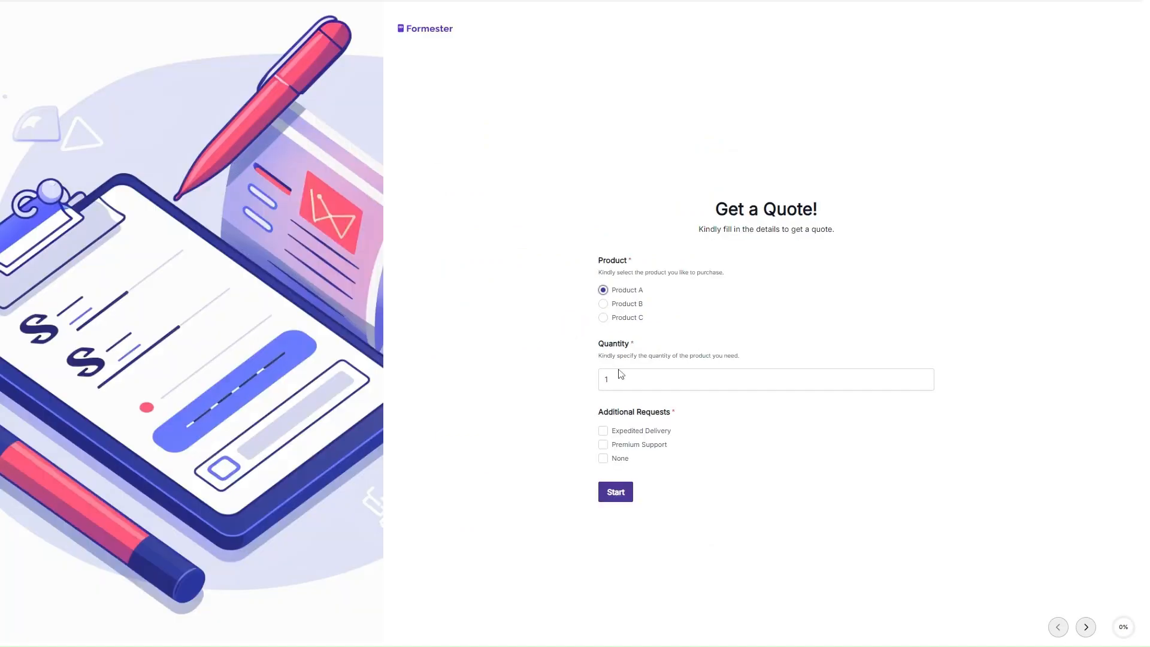
drag(615, 380, 601, 380)
text(3)
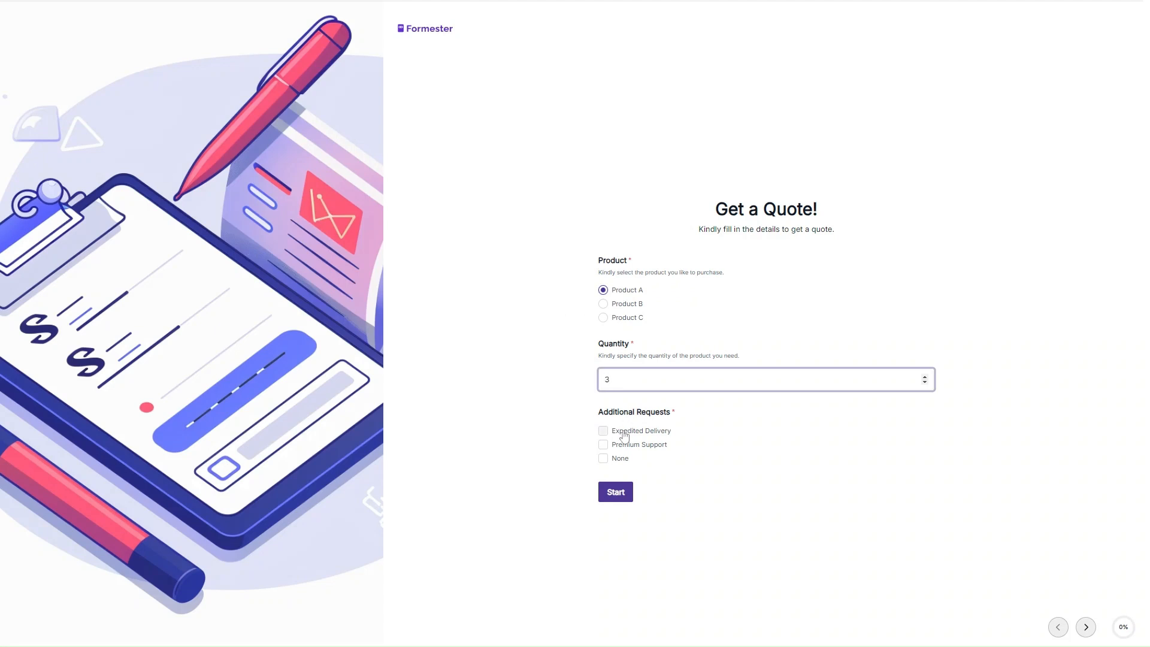
click(624, 433)
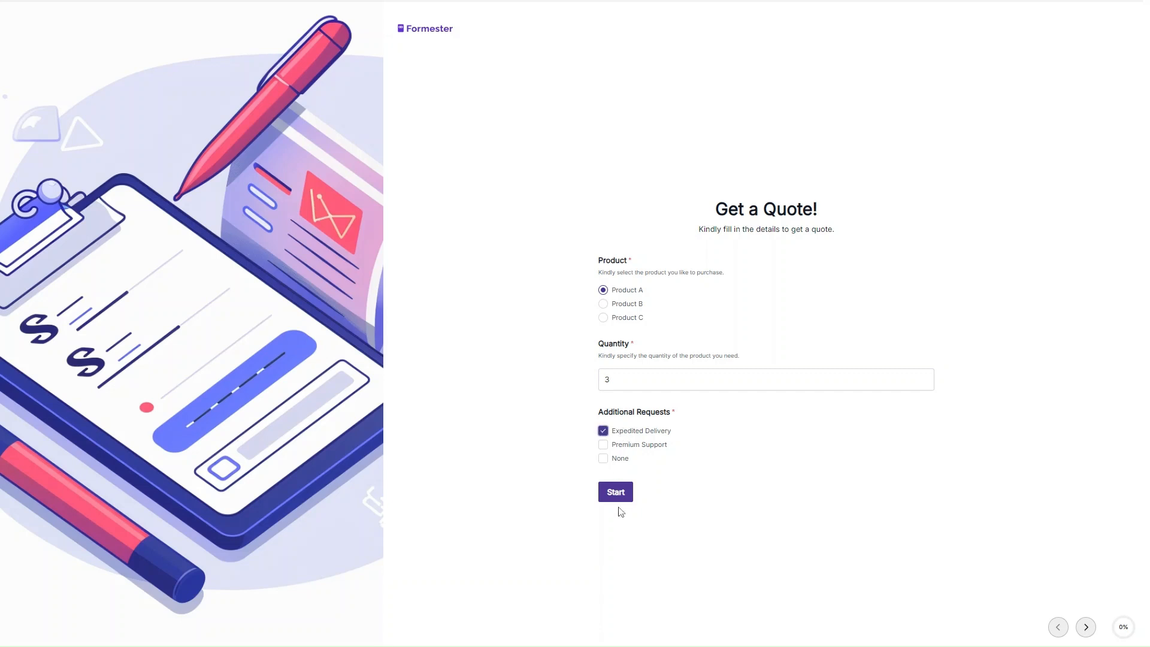
click(616, 498)
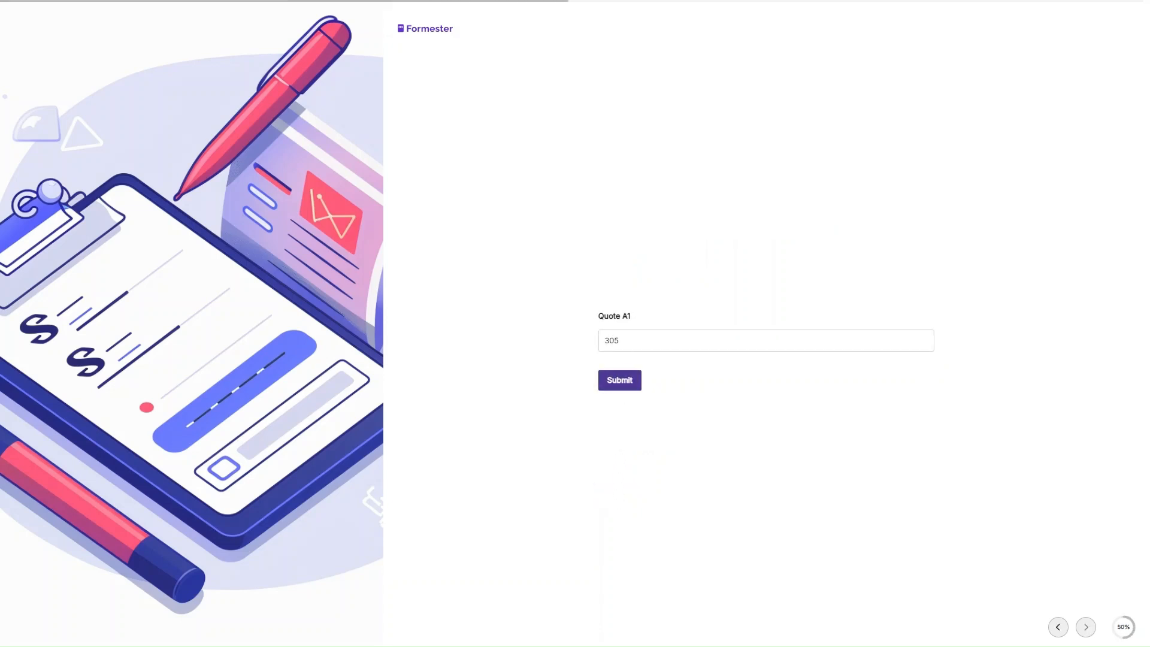
click(629, 385)
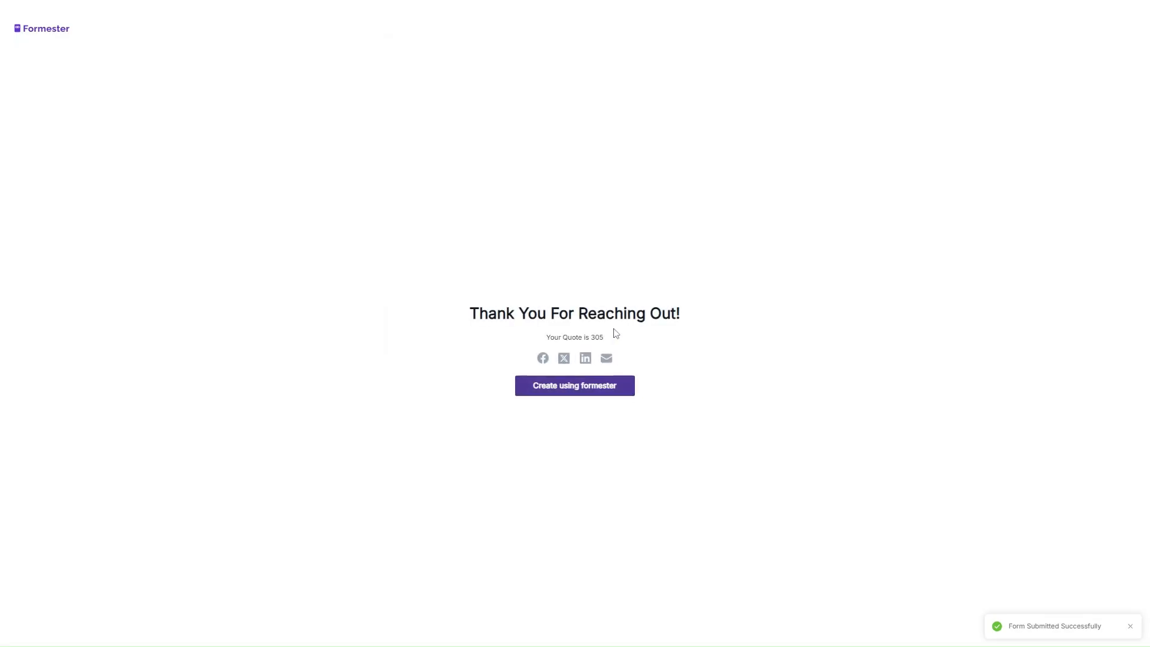
drag(605, 338, 591, 338)
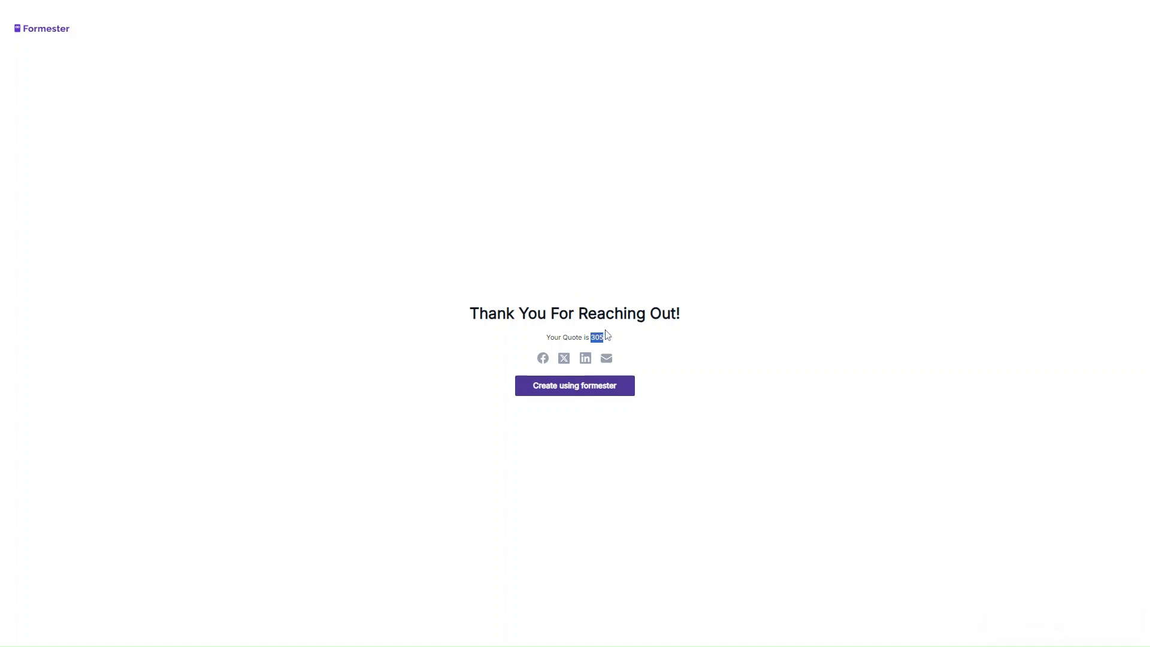
click(798, 359)
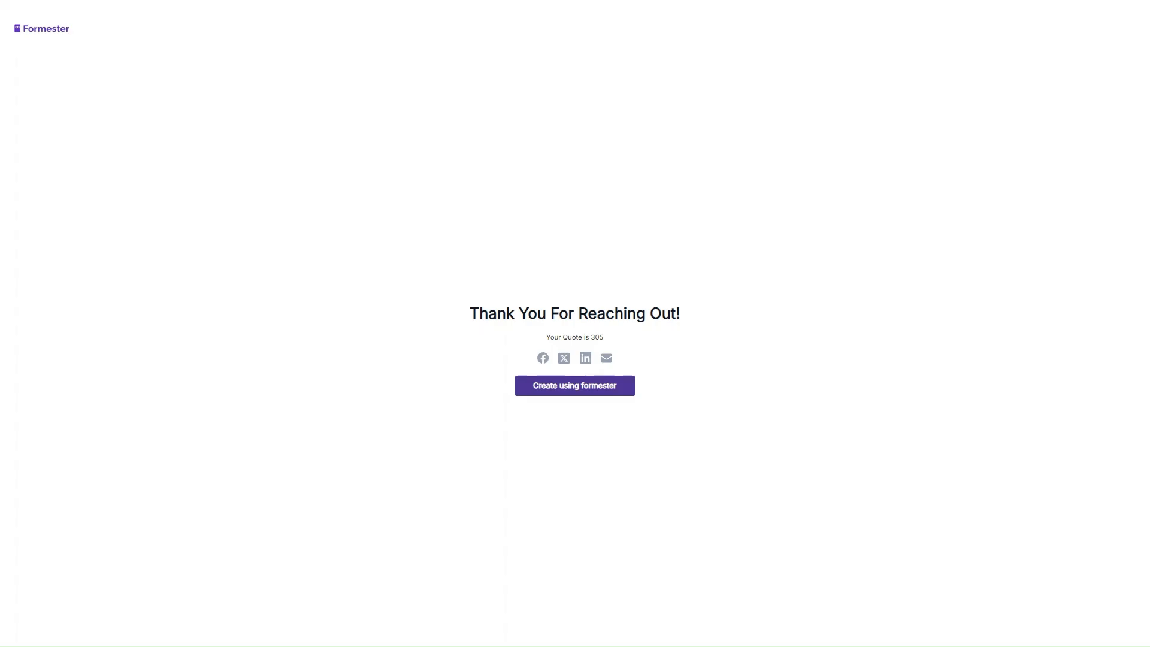